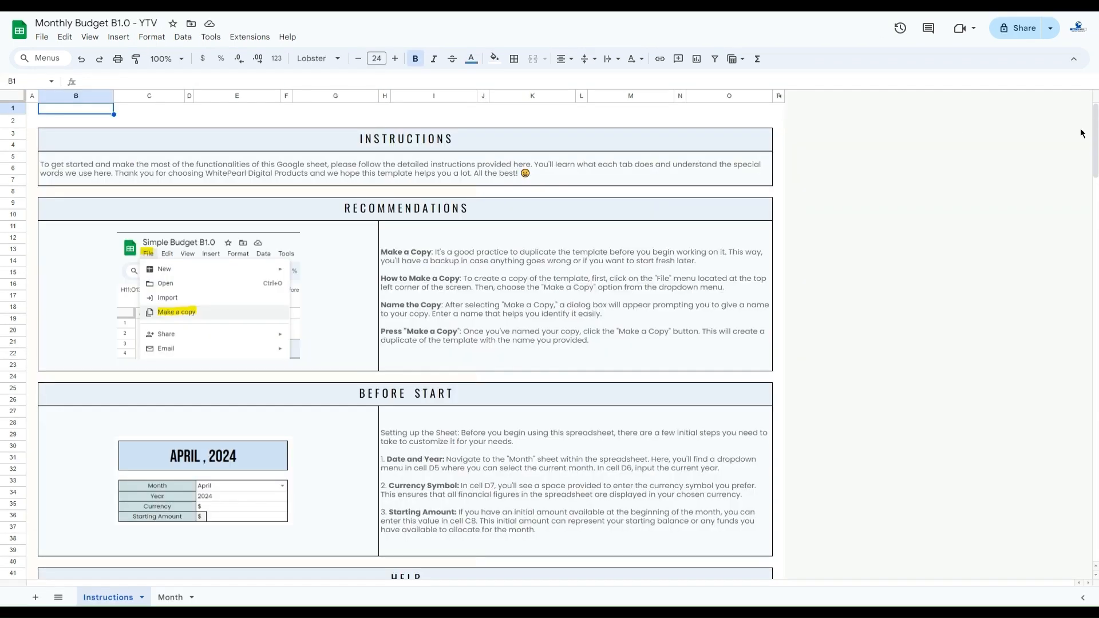
# Look over the Month sheet from the summary boxes down to the Transactions table
pyautogui.moveTo(1096, 123); pyautogui.dragTo(1073, 94)
pyautogui.click(171, 597)
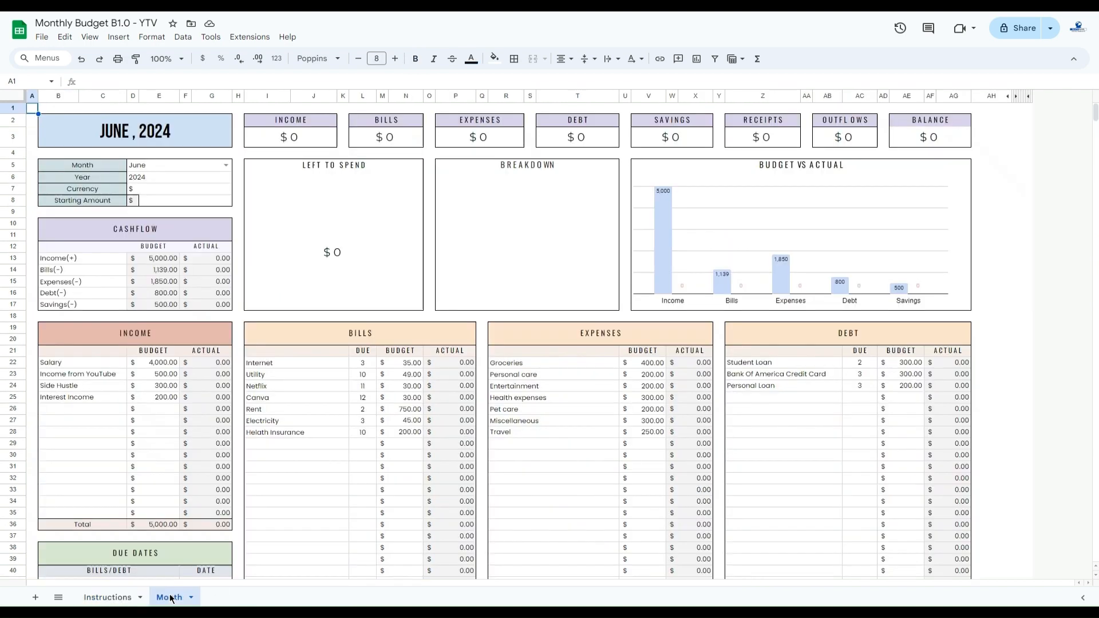
pyautogui.scroll(-18, 549, 343)
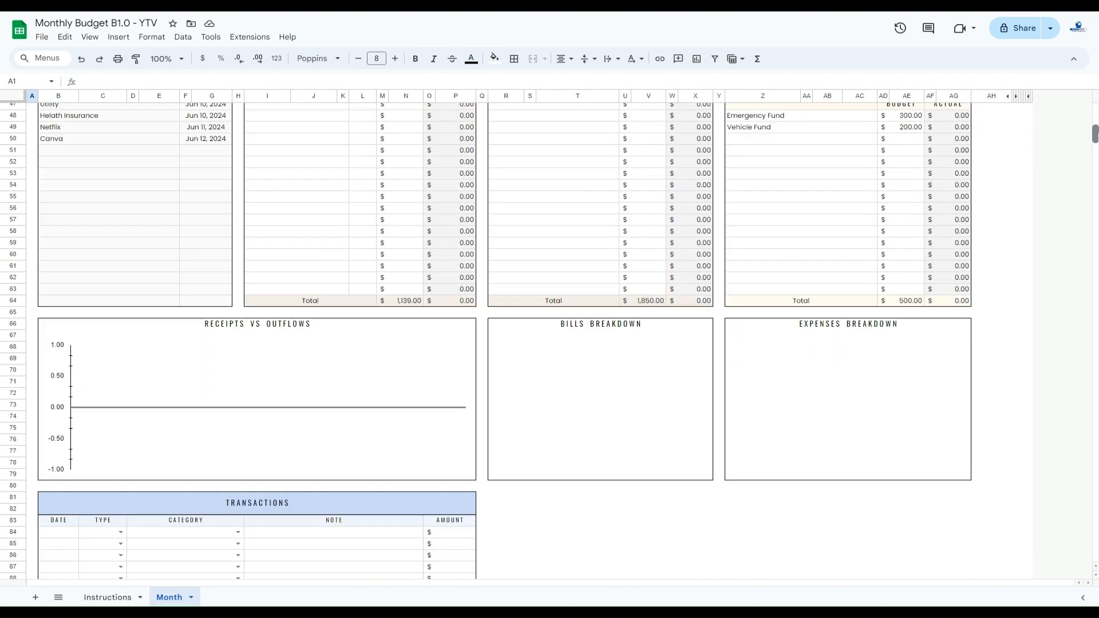
pyautogui.moveTo(1098, 152); pyautogui.dragTo(1097, 83)
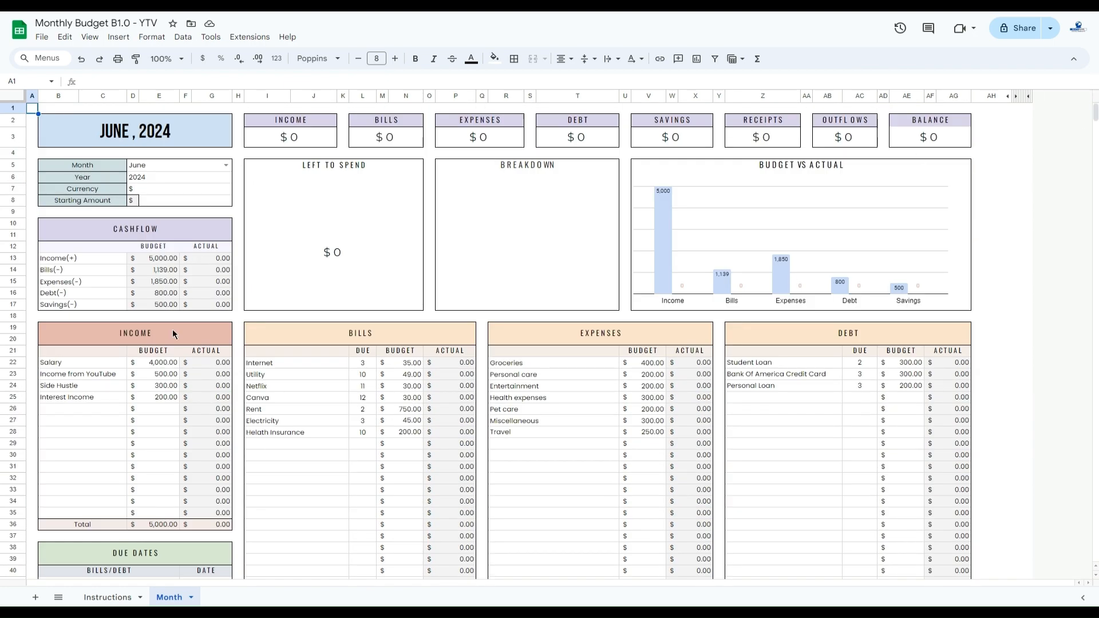
# Make a copy of the spreadsheet named "Monthly Budget - Empty", and close the copy to return to the original
pyautogui.click(114, 600)
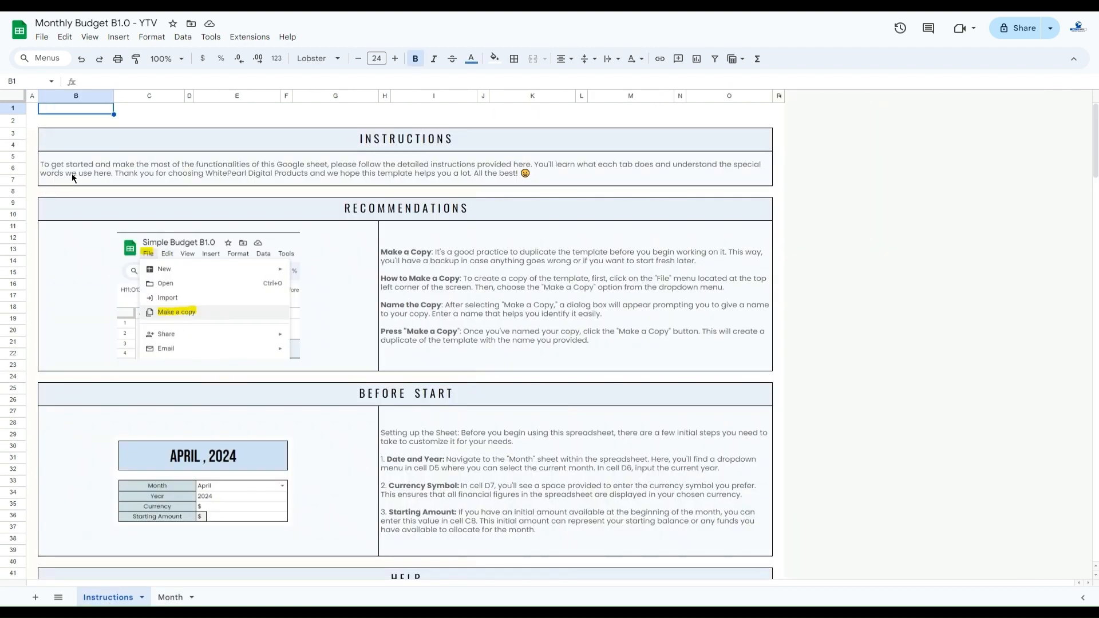
pyautogui.click(40, 38)
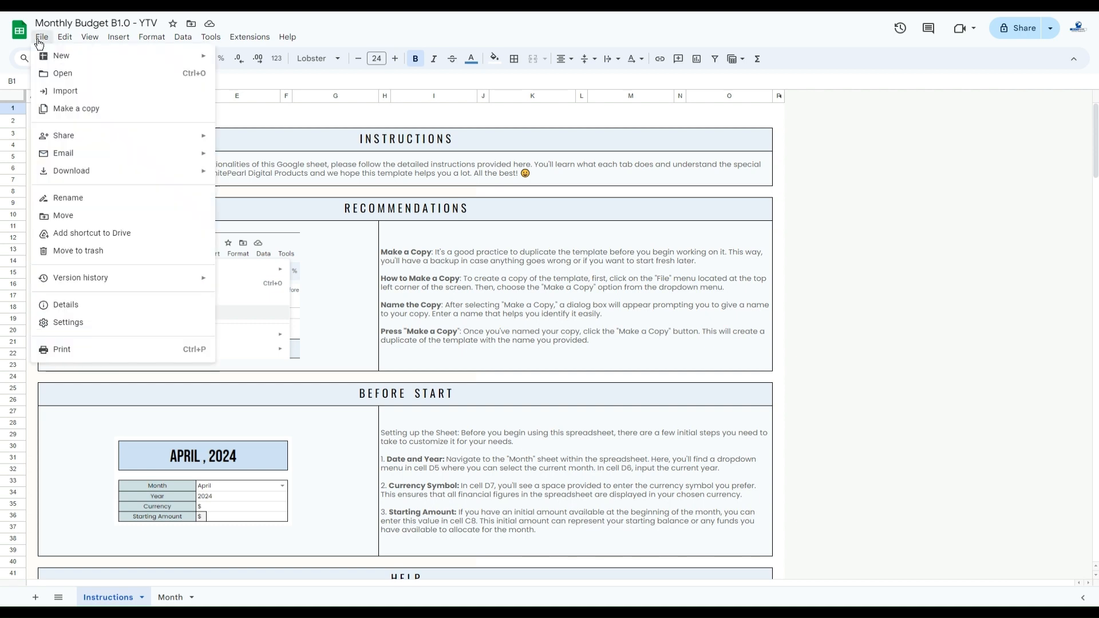
pyautogui.click(72, 110)
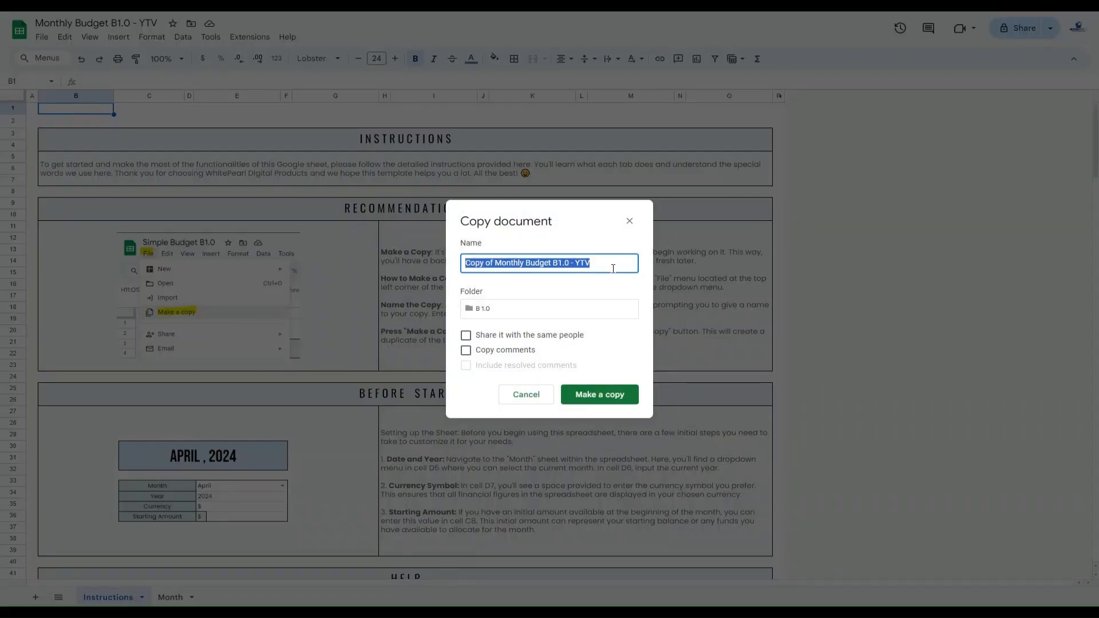
pyautogui.write('Monthly Budget')
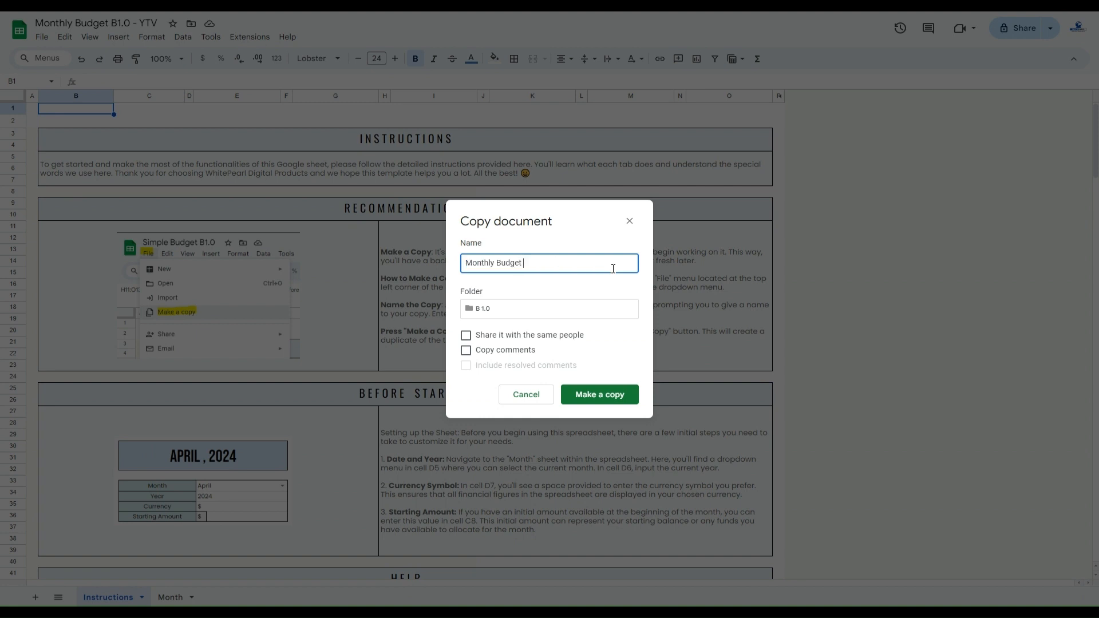
pyautogui.write(' - Empty')
pyautogui.click(600, 400)
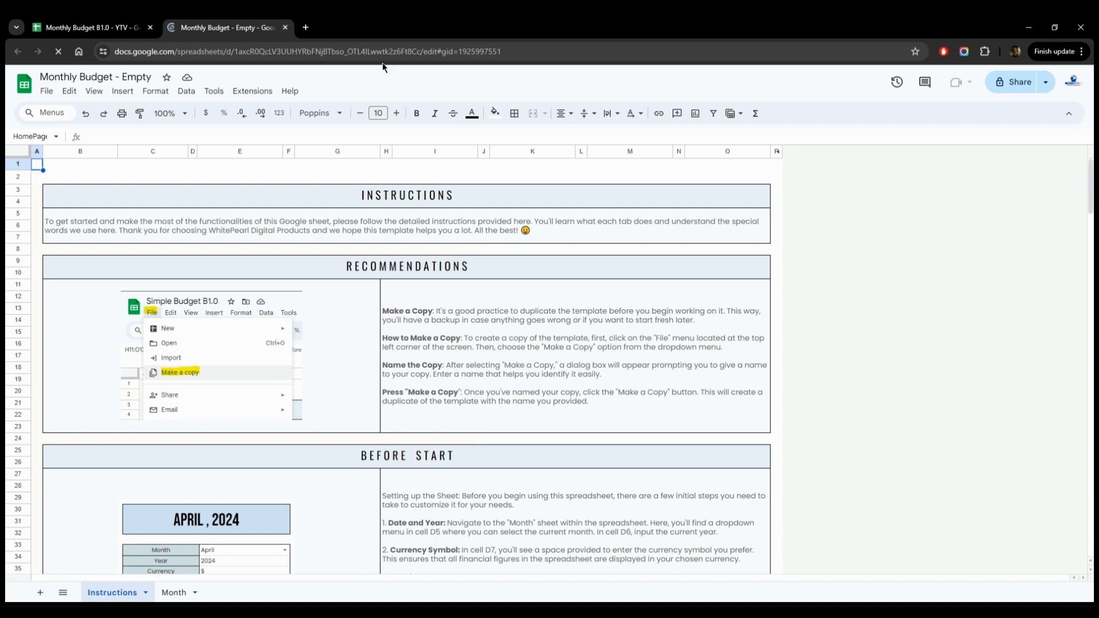
pyautogui.click(286, 28)
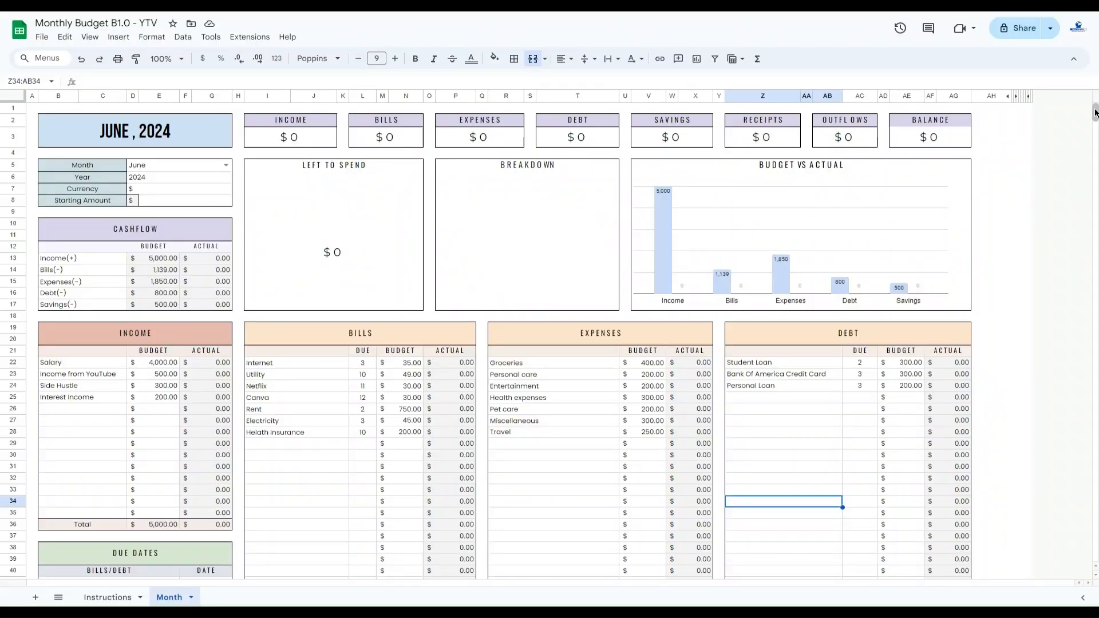
# Examine the Bills, Expenses, Debt and Savings tables on the Month sheet
pyautogui.moveTo(1095, 113)
pyautogui.mouseDown()
pyautogui.moveTo(1095, 145)
pyautogui.moveTo(1096, 118)
pyautogui.mouseUp()
pyautogui.click(283, 221)
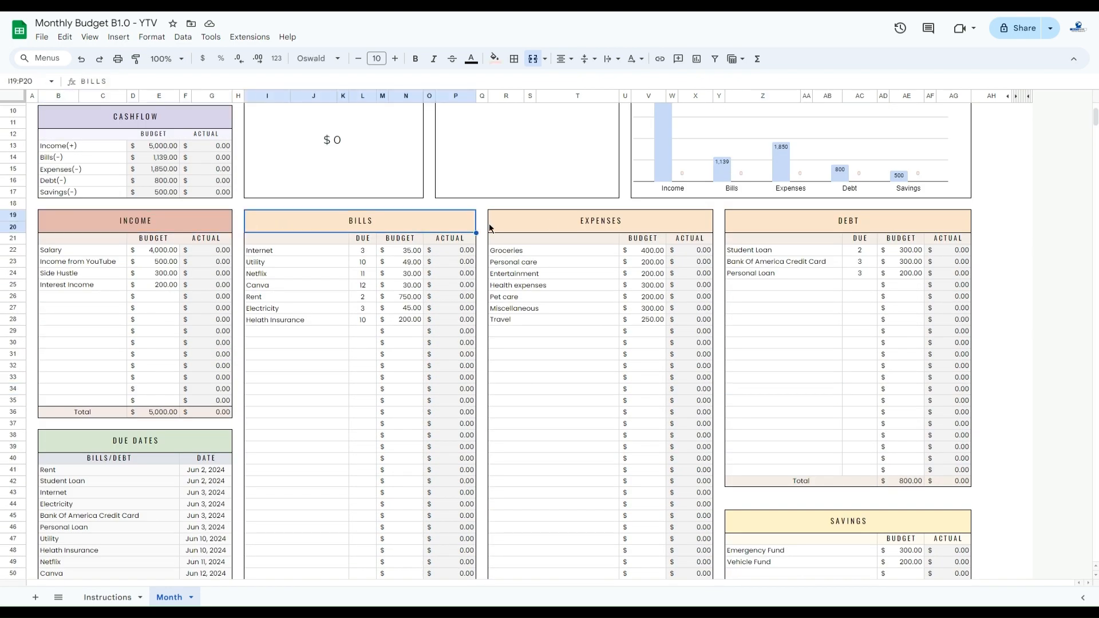
pyautogui.click(548, 219)
pyautogui.click(788, 218)
pyautogui.click(848, 531)
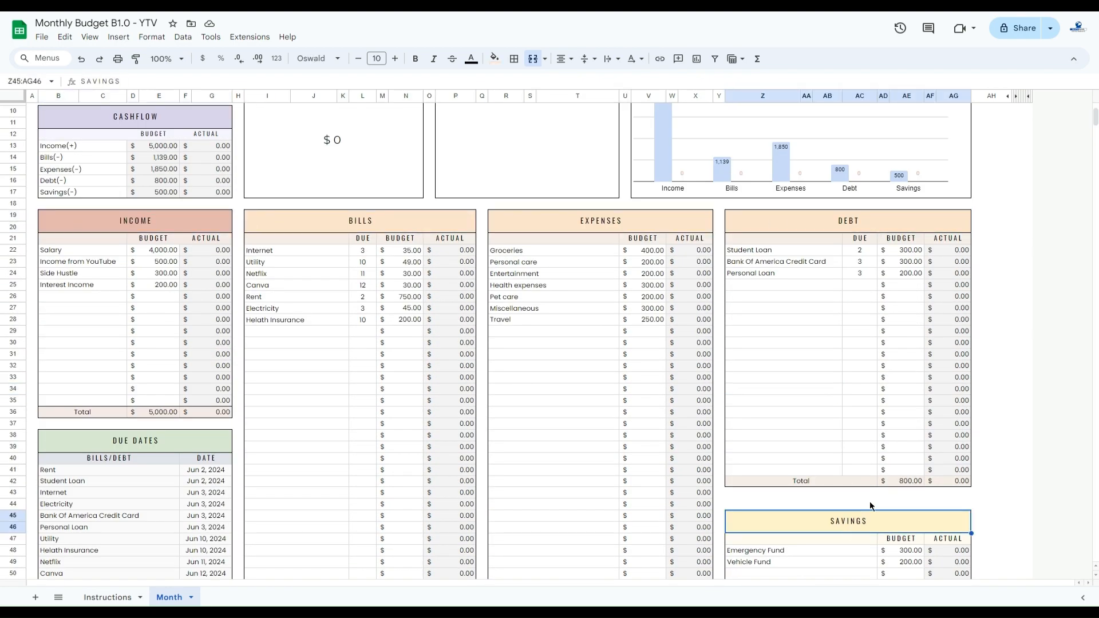
pyautogui.moveTo(1096, 112); pyautogui.dragTo(1096, 116)
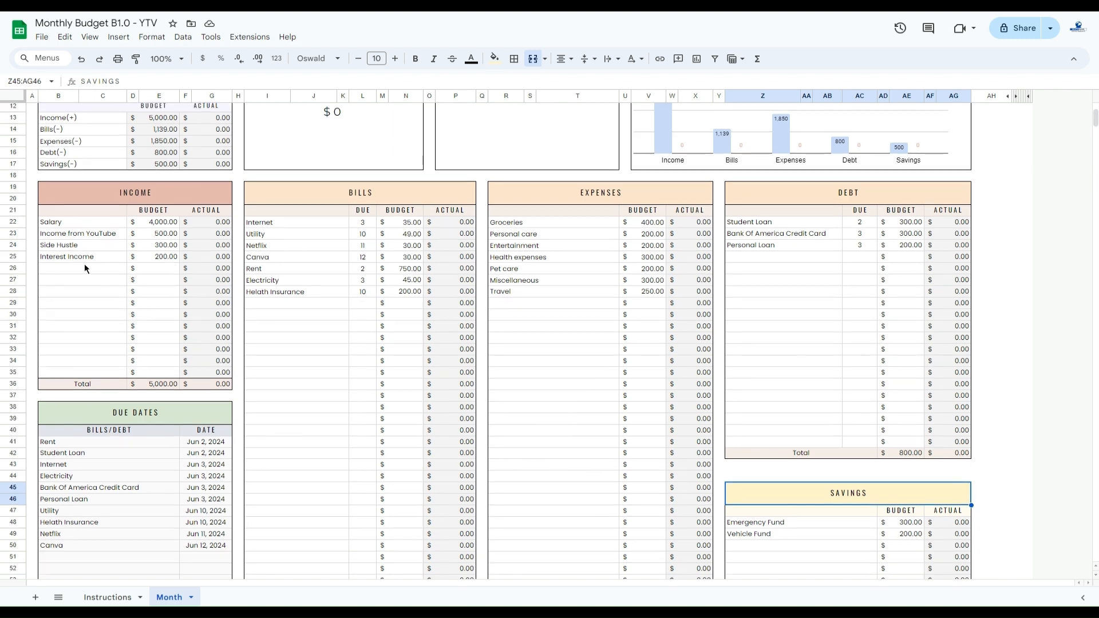
# Examine the Transactions table and the Actual columns of the Income and Bills tables
pyautogui.scroll(-10, 256, 290)
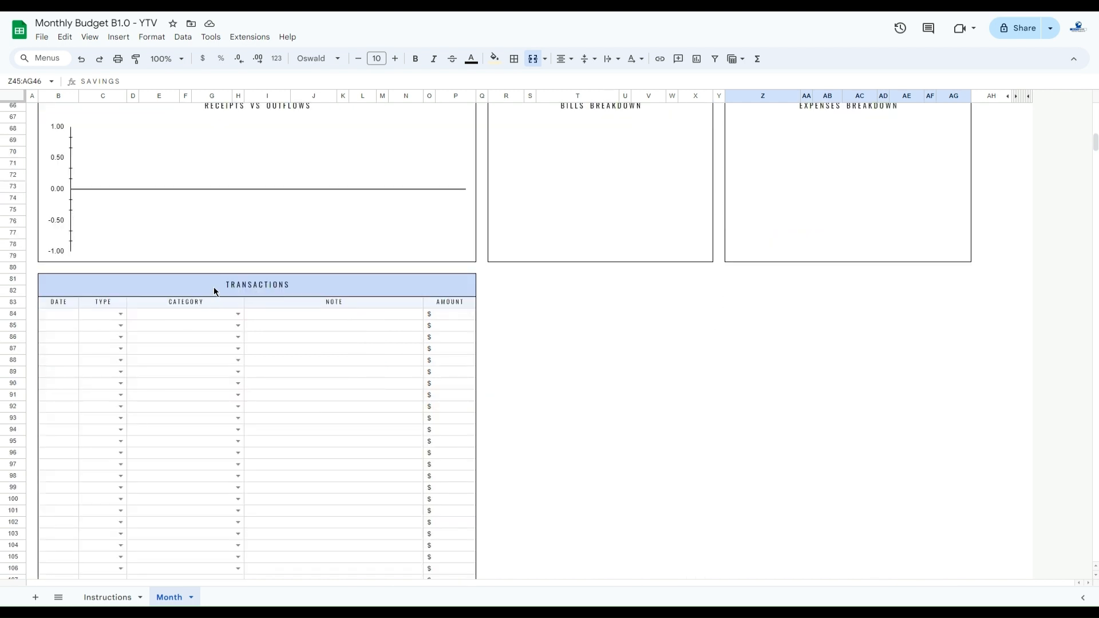
pyautogui.click(214, 292)
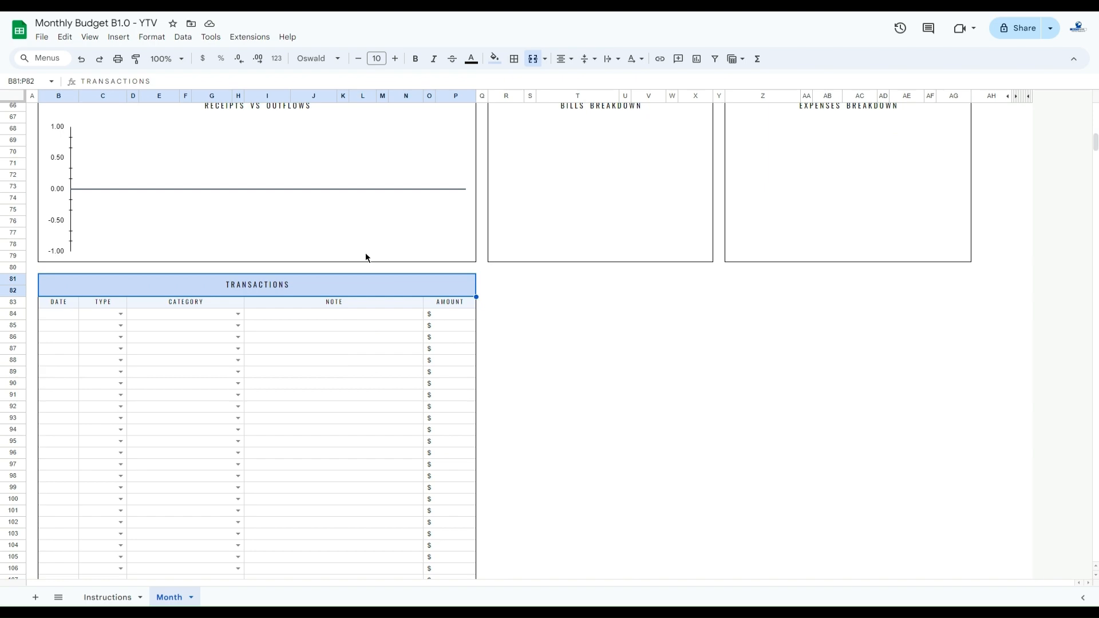
pyautogui.scroll(10, 365, 258)
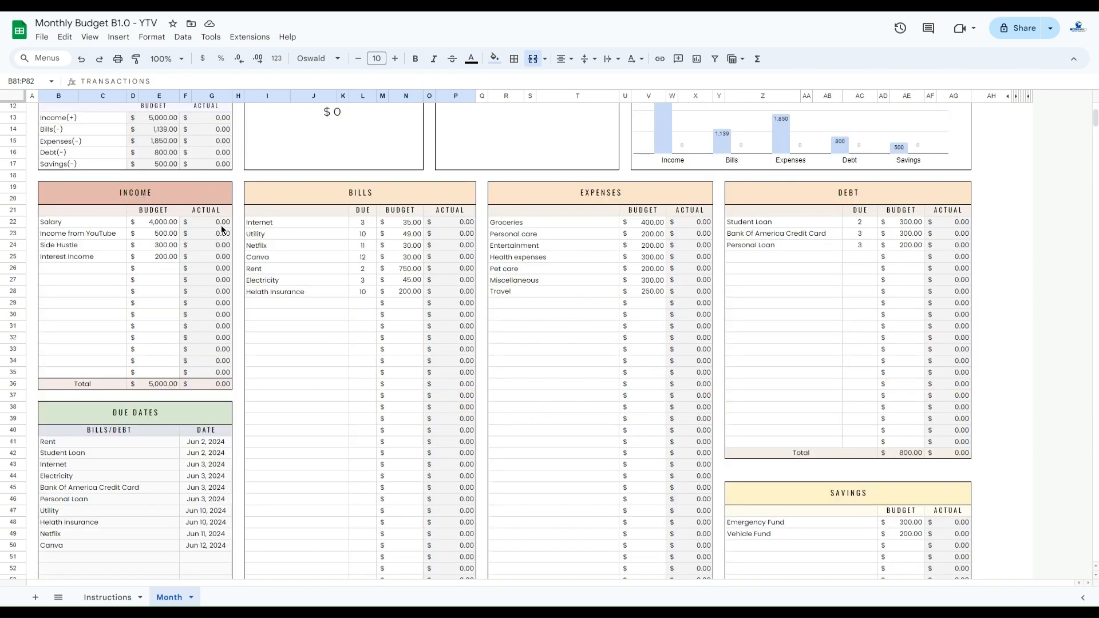
pyautogui.moveTo(223, 223); pyautogui.dragTo(224, 314)
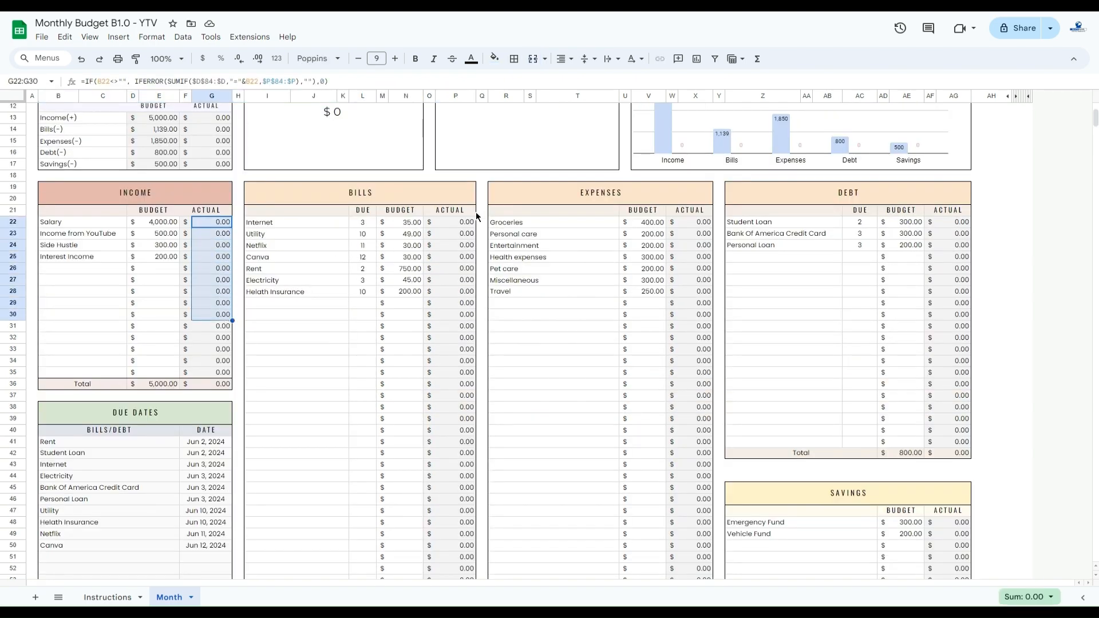
pyautogui.moveTo(466, 223); pyautogui.dragTo(472, 322)
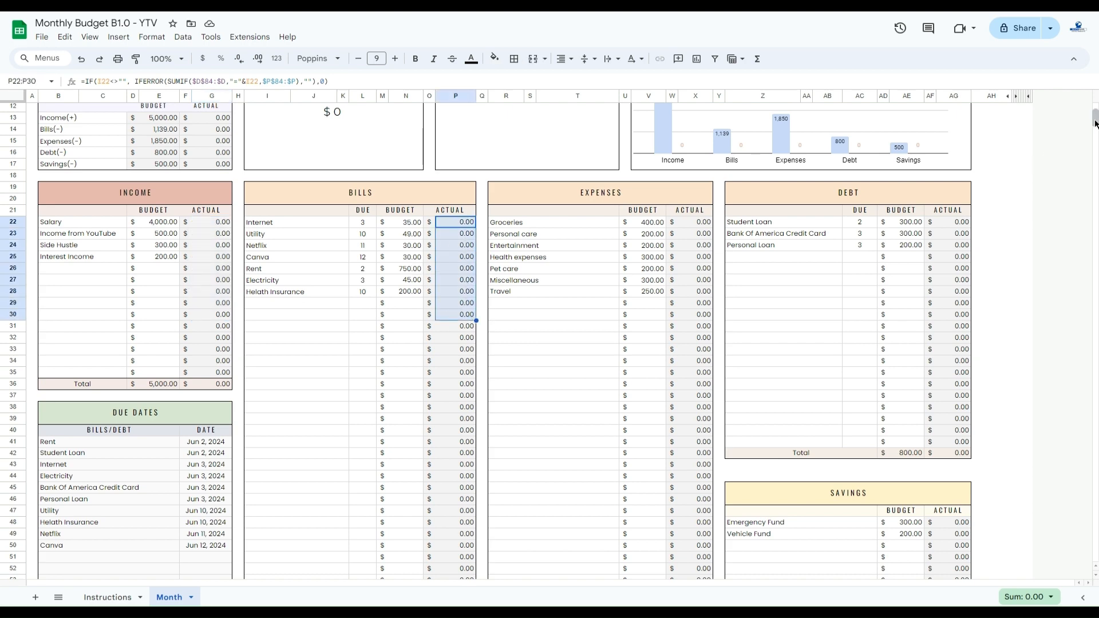
pyautogui.scroll(4, 1002, 158)
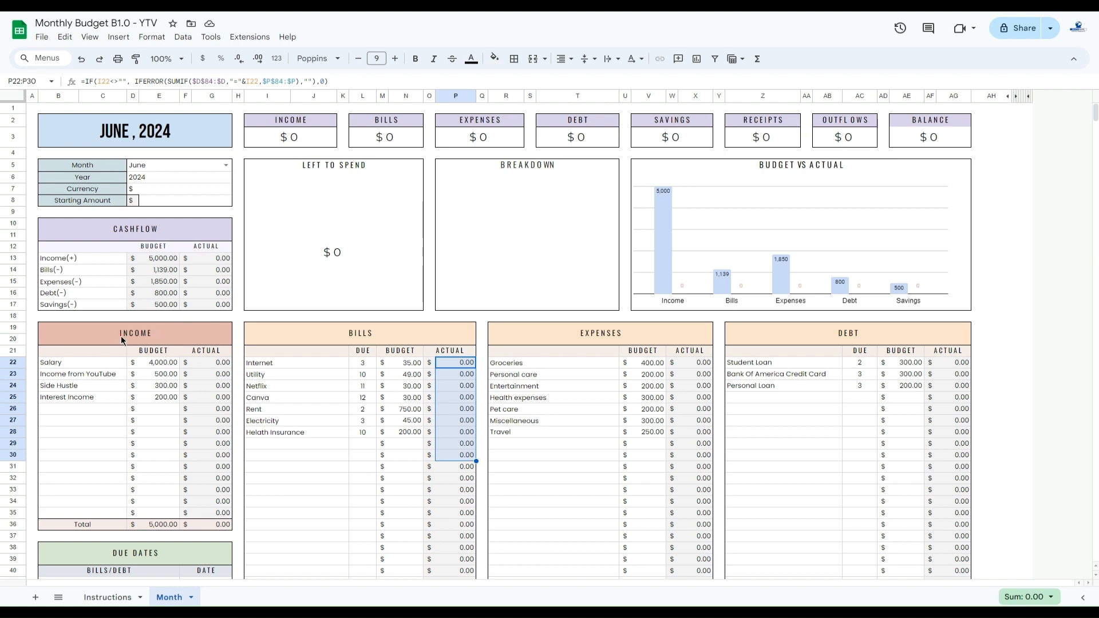
# Review the income source names and their budget amounts in the Income table
pyautogui.click(122, 341)
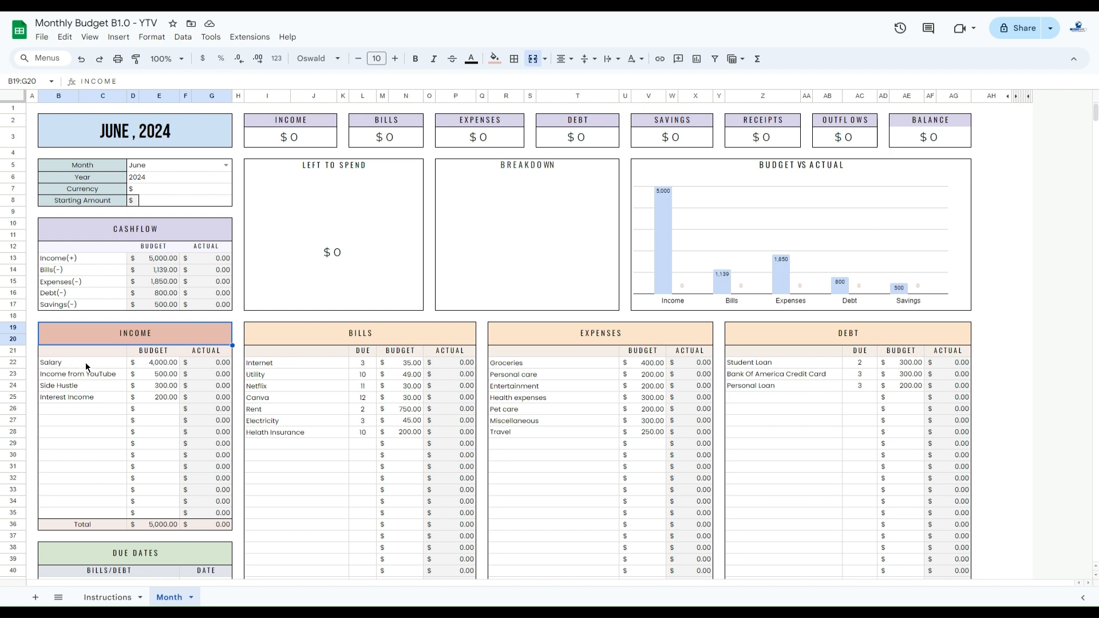
pyautogui.moveTo(154, 363); pyautogui.dragTo(157, 402)
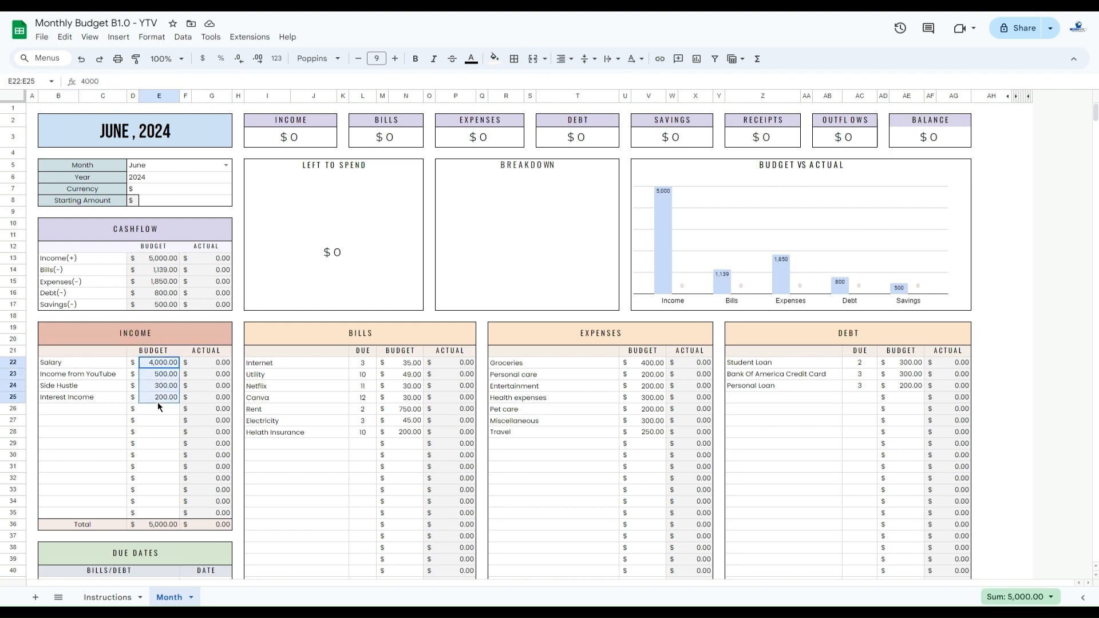
pyautogui.click(84, 362)
pyautogui.moveTo(83, 366); pyautogui.dragTo(102, 515)
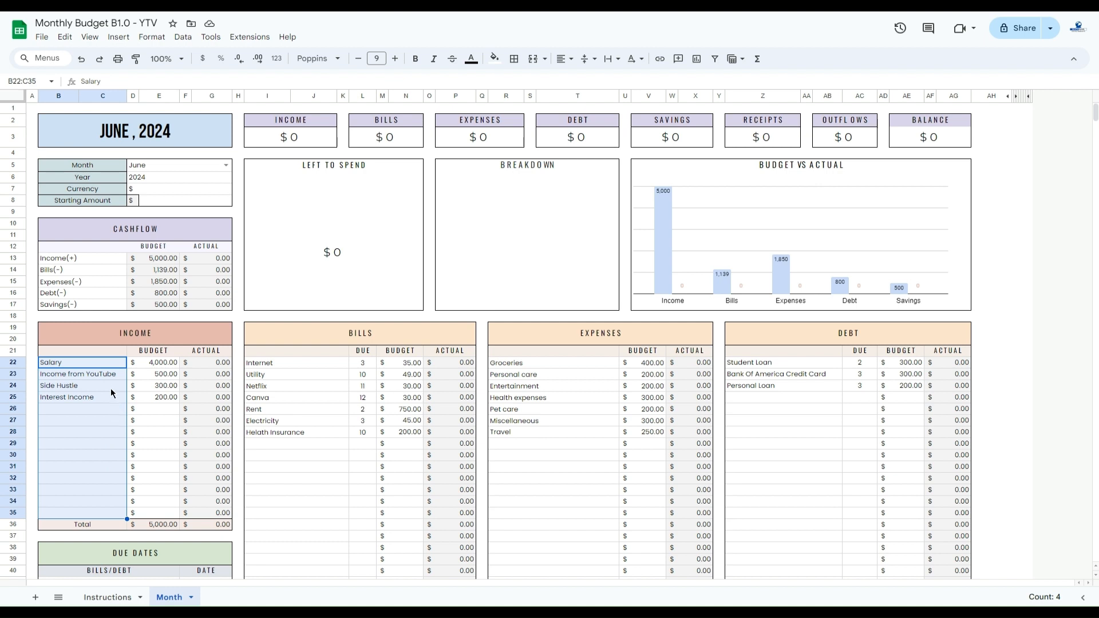
pyautogui.click(86, 386)
pyautogui.click(80, 363)
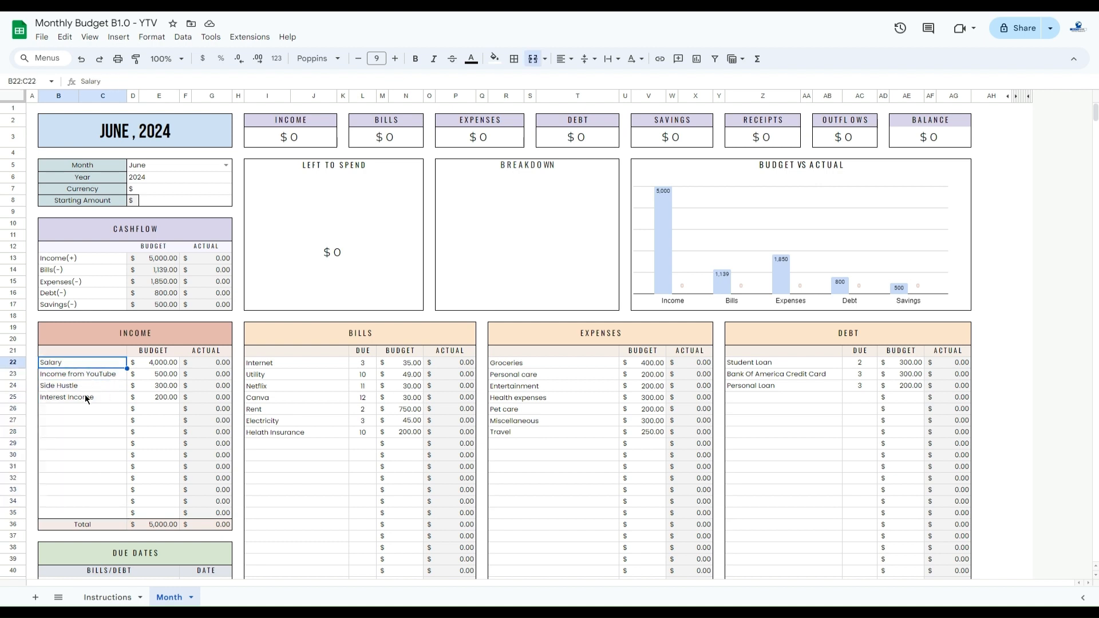
# Review the bill names, due days and budget amounts in the Bills table
pyautogui.click(332, 342)
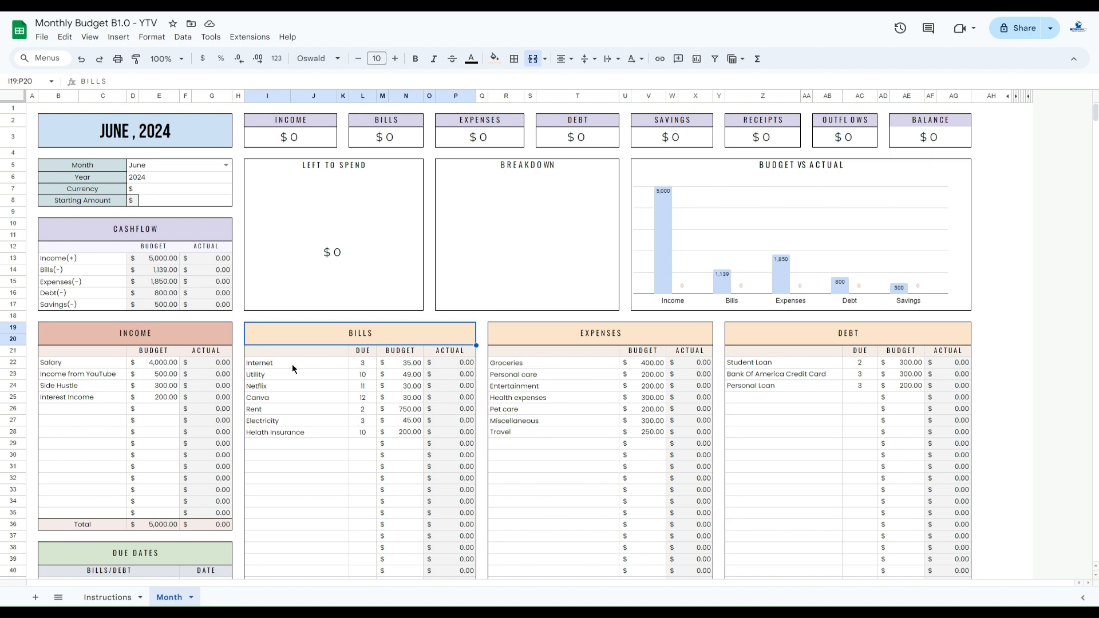
pyautogui.moveTo(292, 363); pyautogui.dragTo(306, 463)
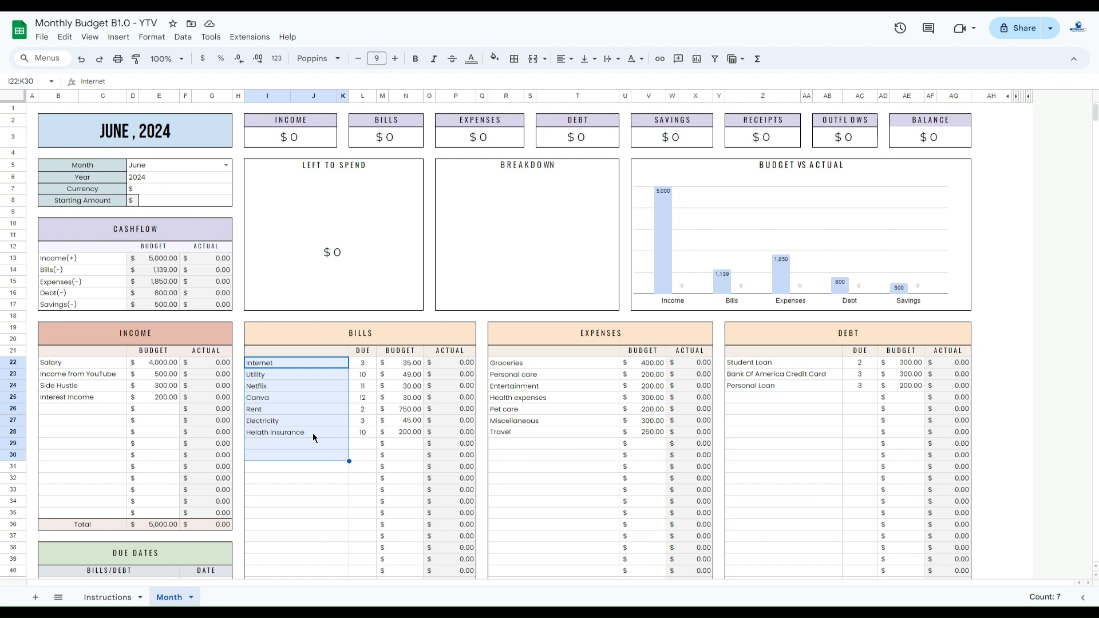
pyautogui.click(313, 433)
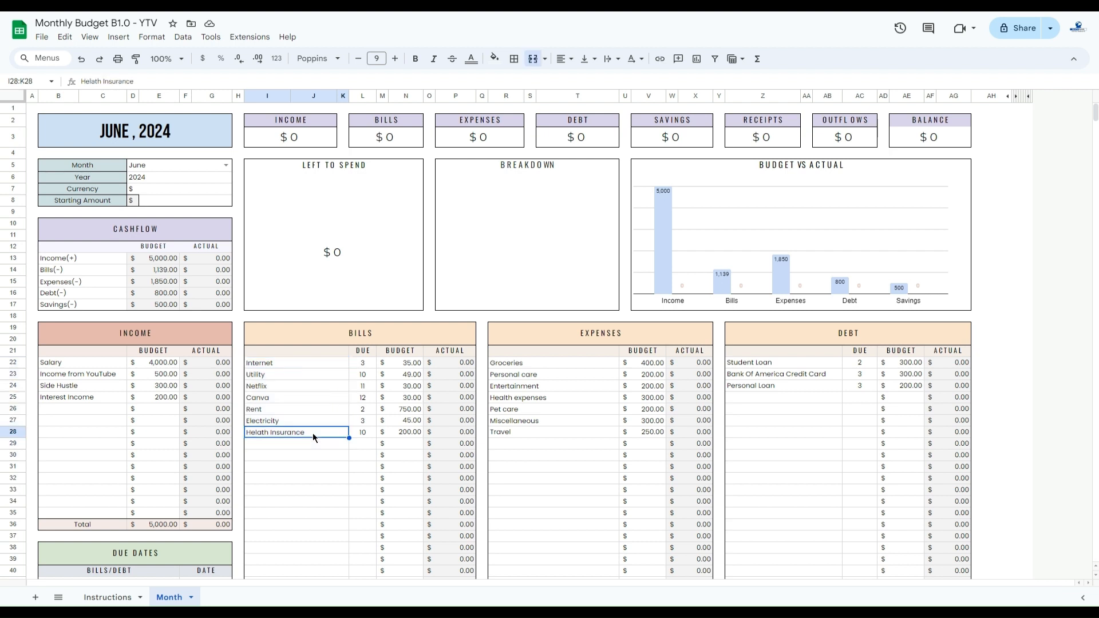
pyautogui.click(297, 355)
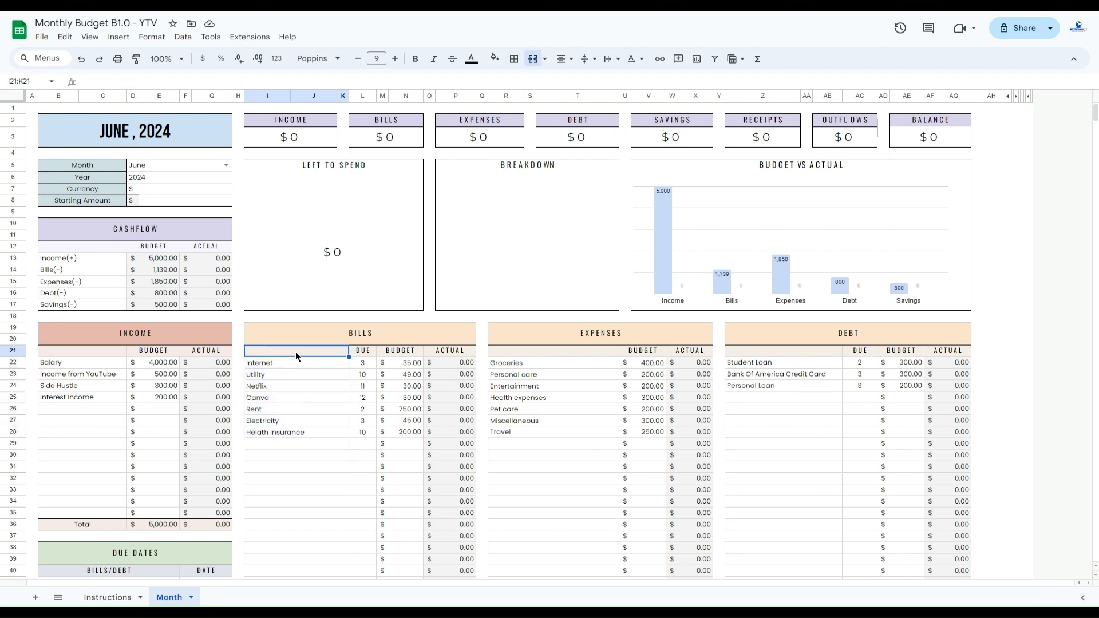
pyautogui.click(369, 352)
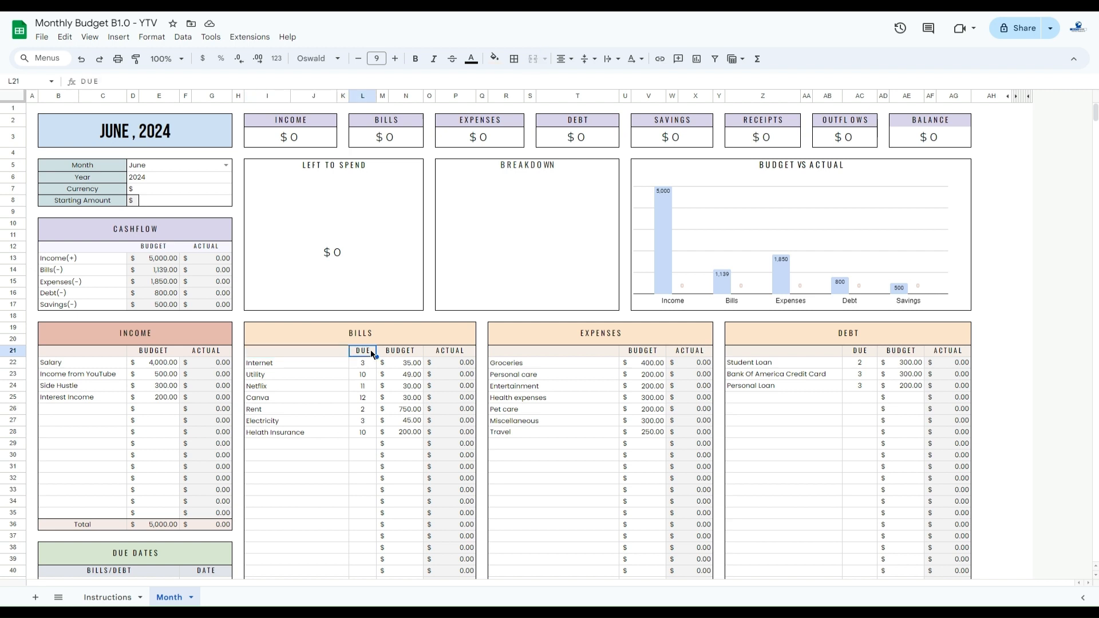
pyautogui.moveTo(368, 364); pyautogui.dragTo(366, 442)
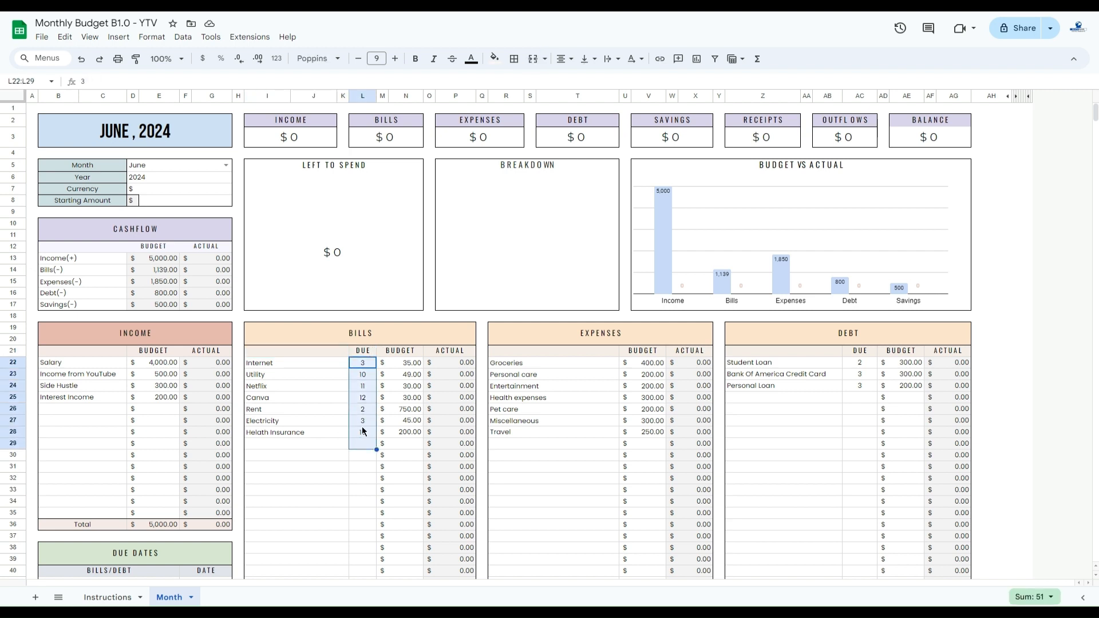
pyautogui.click(405, 353)
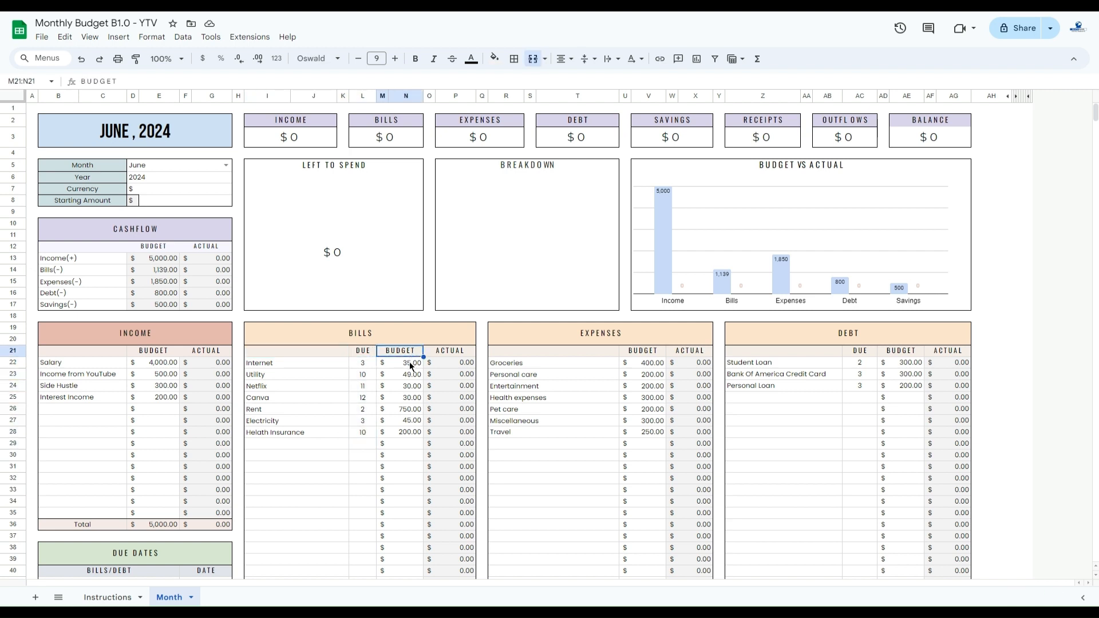
pyautogui.moveTo(410, 362); pyautogui.dragTo(410, 428)
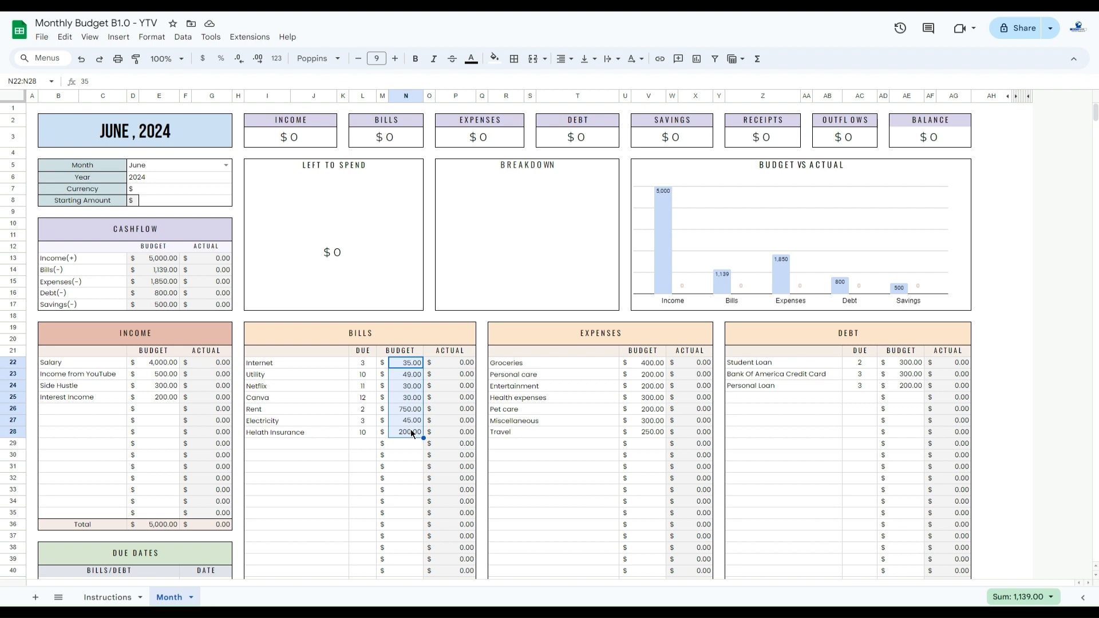
pyautogui.moveTo(305, 363); pyautogui.dragTo(328, 571)
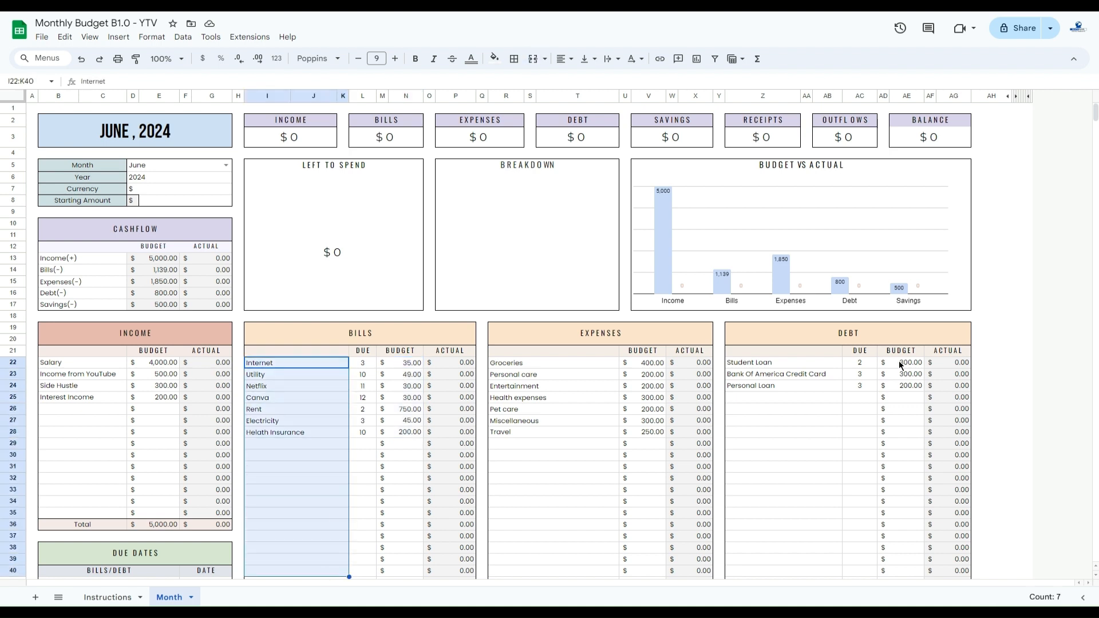
# Review the category names in the Expenses table
pyautogui.moveTo(1094, 118); pyautogui.dragTo(1095, 125)
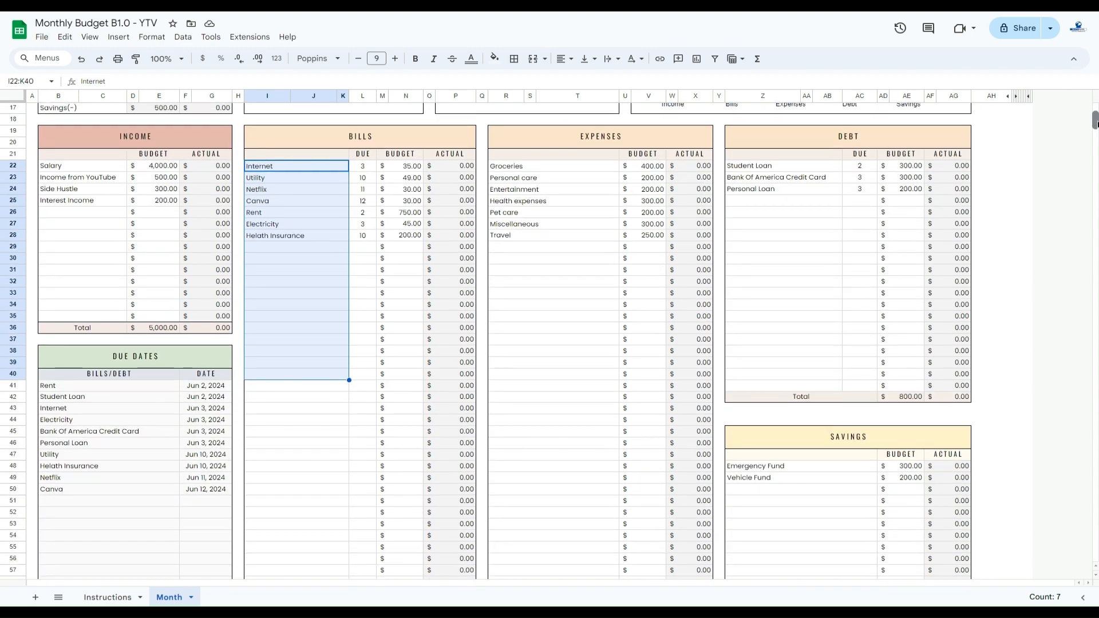
pyautogui.click(573, 140)
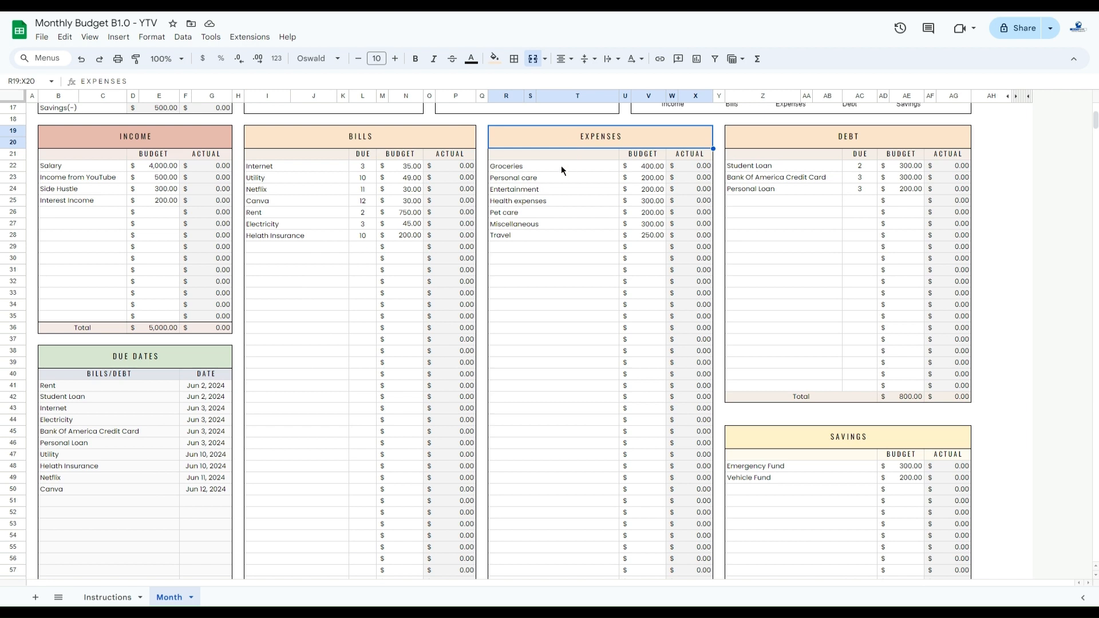
pyautogui.moveTo(562, 167); pyautogui.dragTo(571, 402)
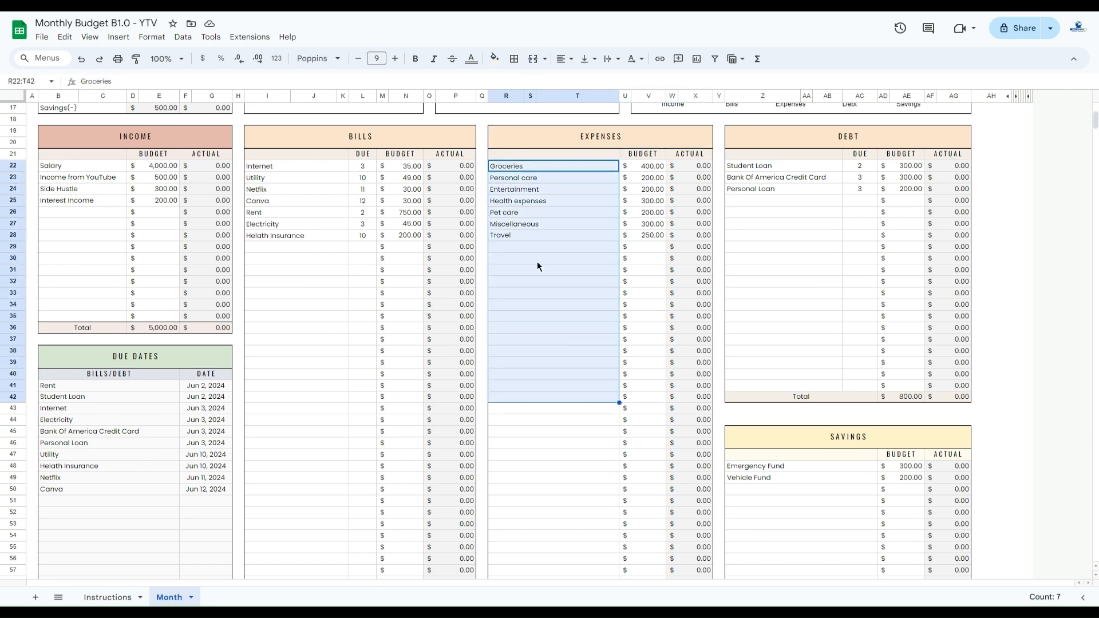
pyautogui.click(565, 178)
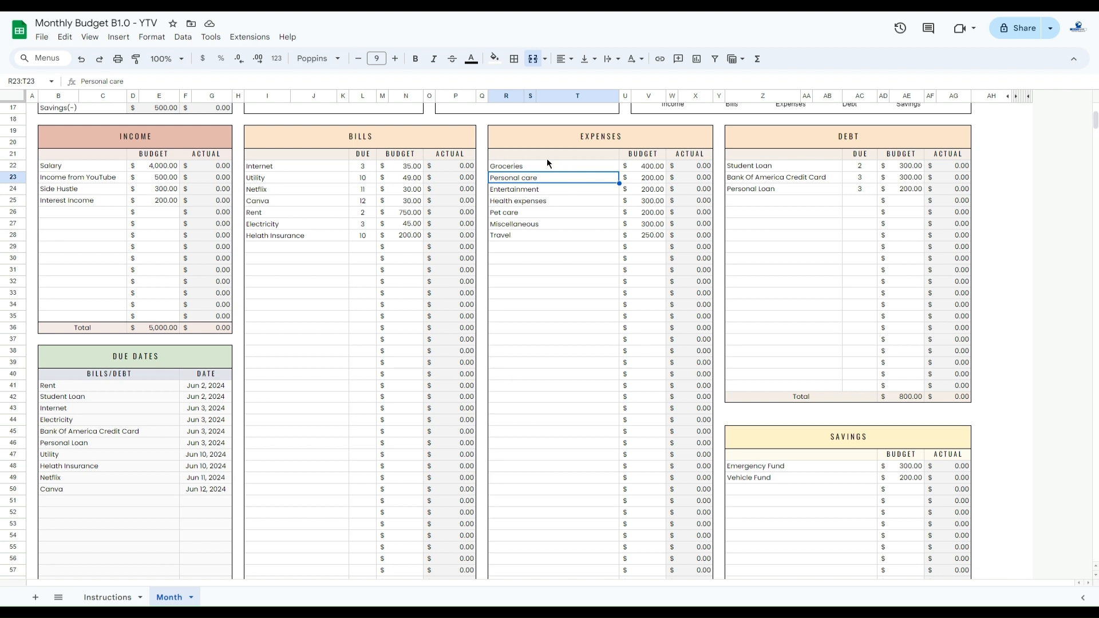
# Review the category rows and their budget amounts in the Expenses table
pyautogui.moveTo(543, 155); pyautogui.dragTo(574, 435)
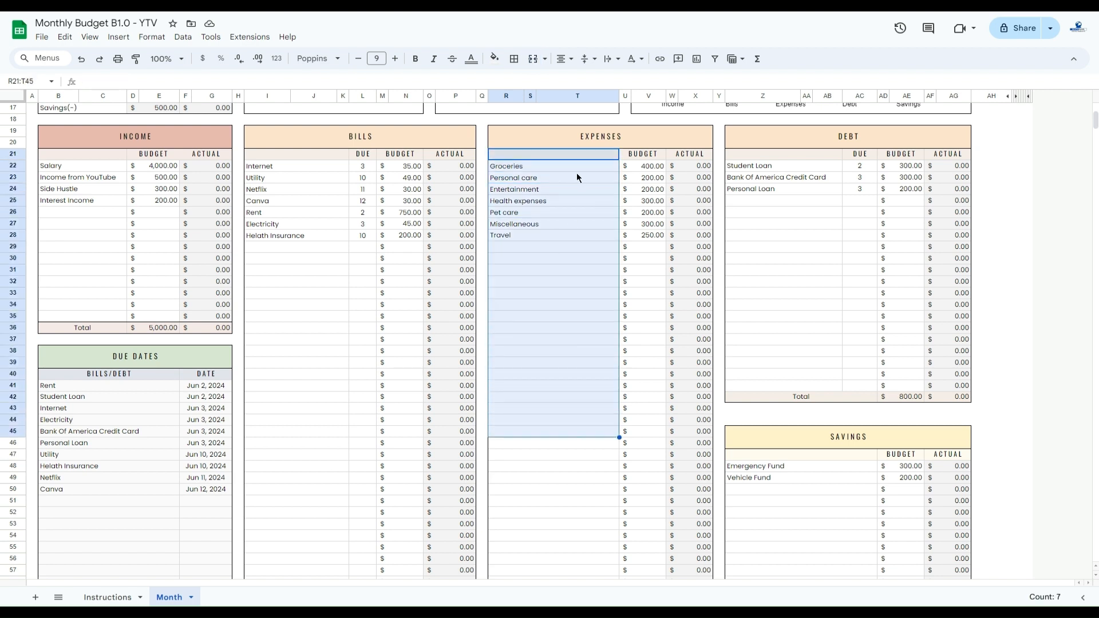
pyautogui.moveTo(650, 162); pyautogui.dragTo(657, 234)
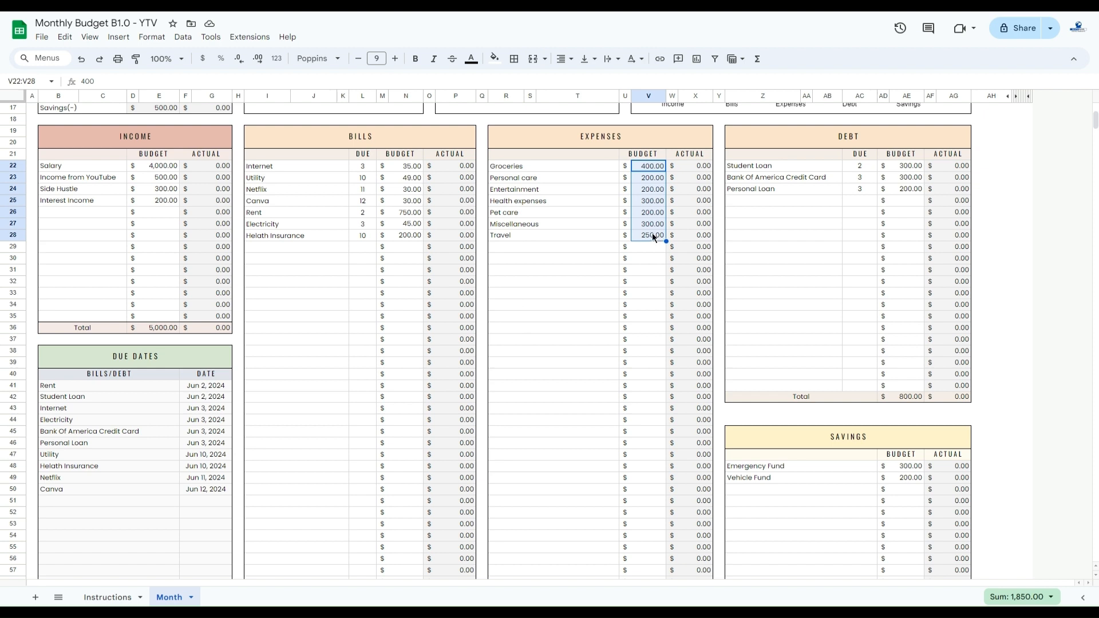
pyautogui.moveTo(552, 164); pyautogui.dragTo(588, 569)
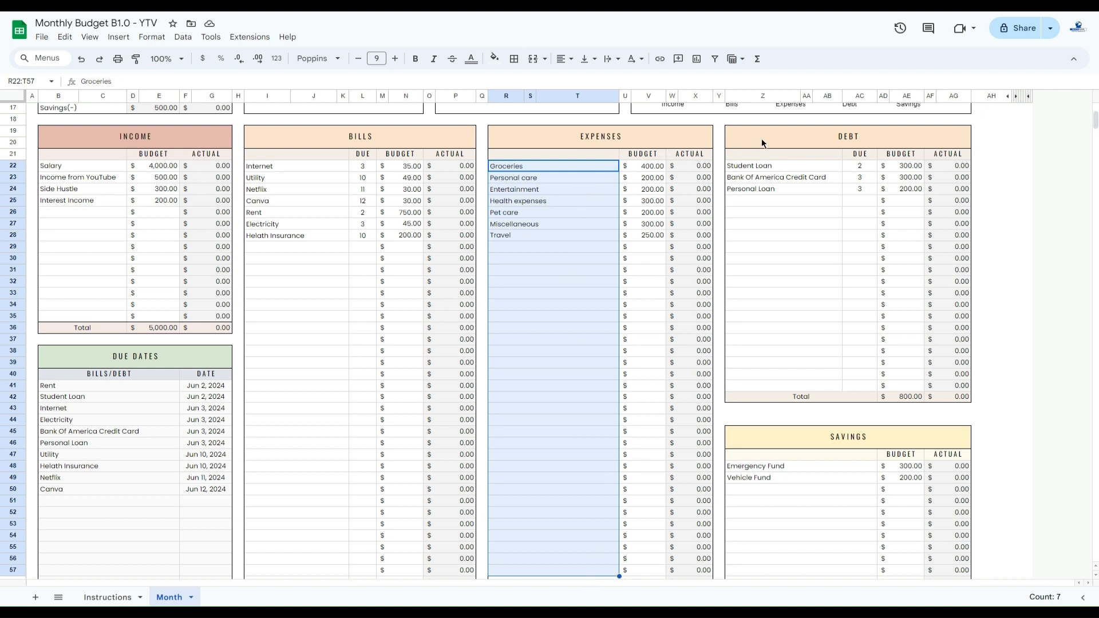
# Review the debt names, due days and budget amounts in the Debt table
pyautogui.click(802, 137)
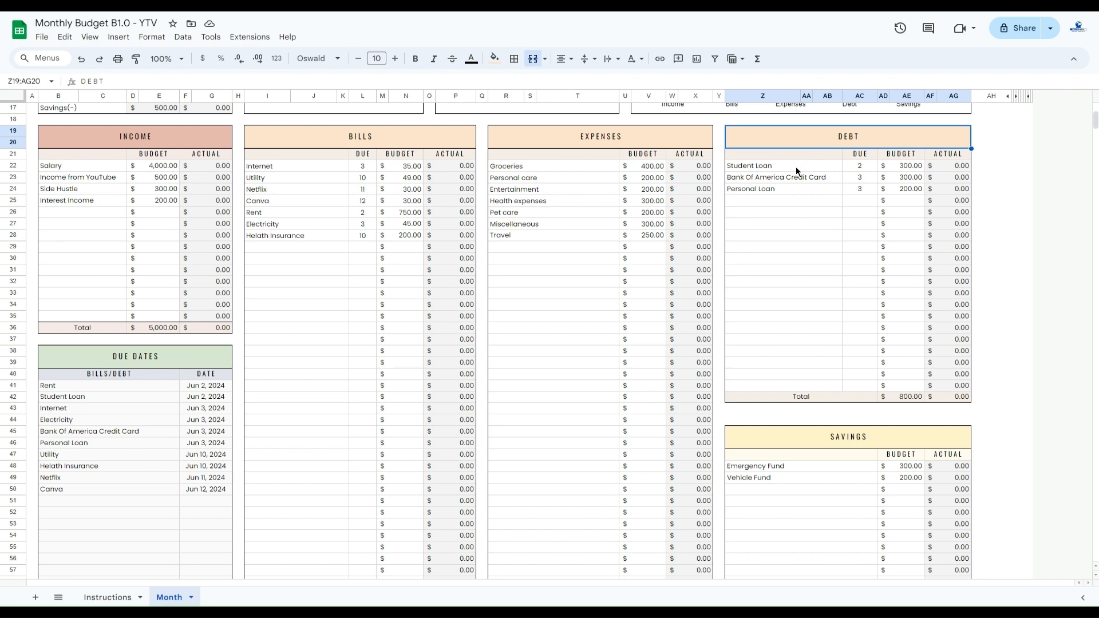
pyautogui.moveTo(795, 167); pyautogui.dragTo(804, 264)
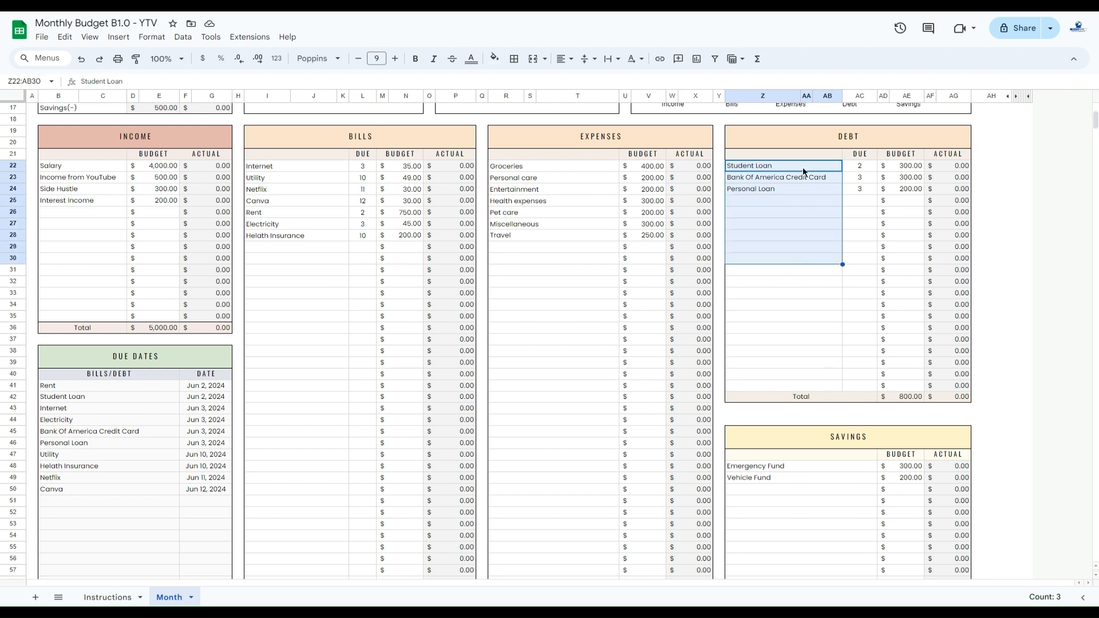
pyautogui.moveTo(853, 166); pyautogui.dragTo(857, 187)
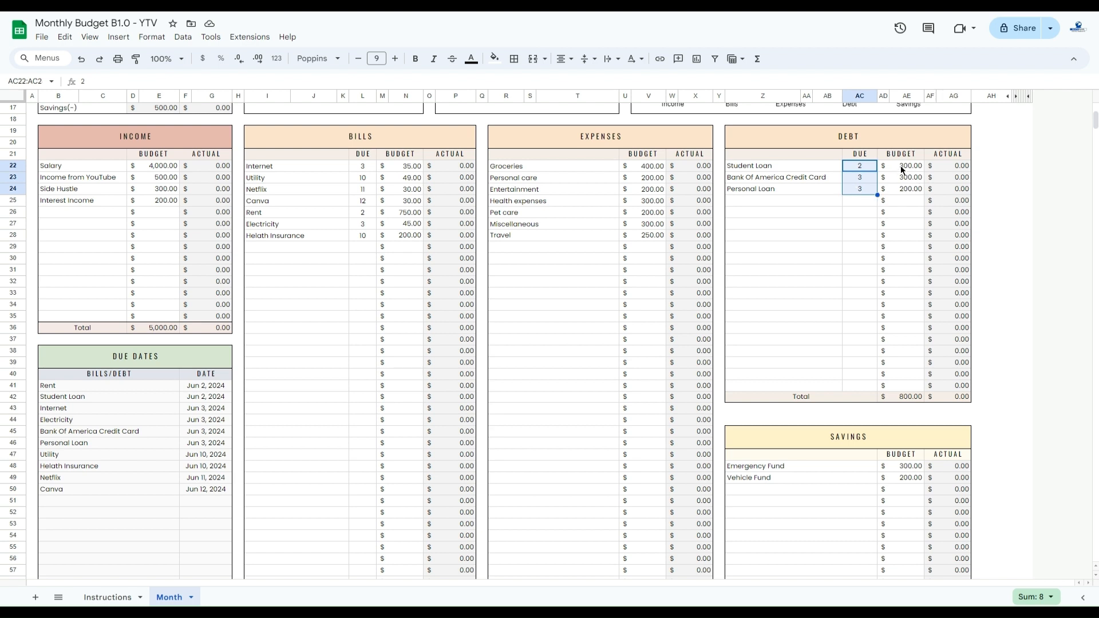
pyautogui.moveTo(903, 169); pyautogui.dragTo(905, 190)
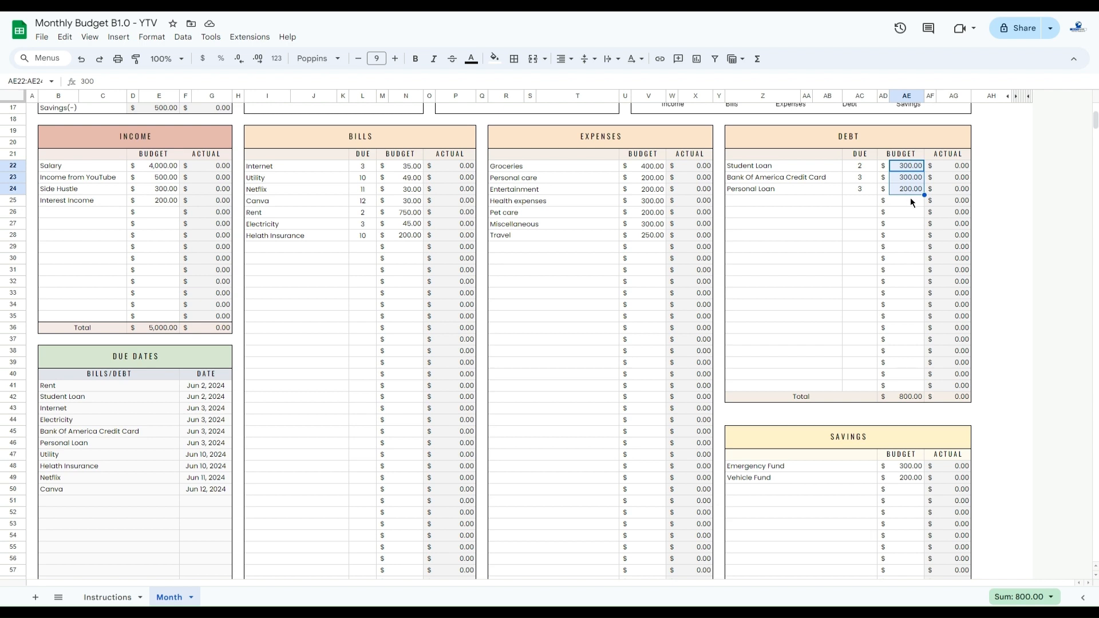
pyautogui.moveTo(779, 166); pyautogui.dragTo(802, 387)
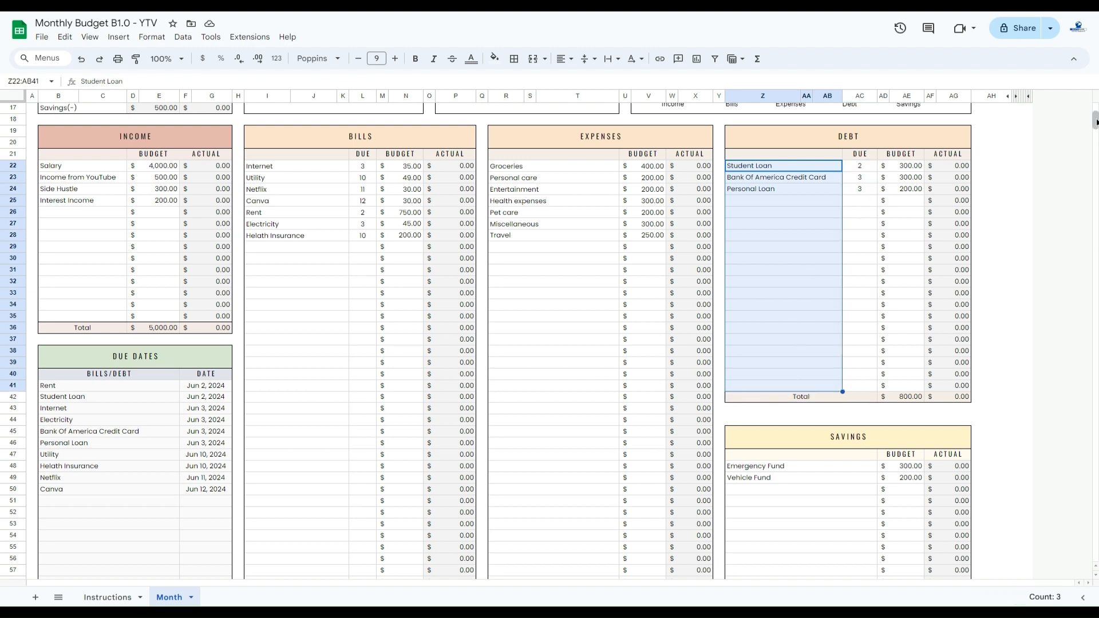
# Review the fund names and their budget amounts in the Savings table
pyautogui.moveTo(1096, 120); pyautogui.dragTo(1095, 130)
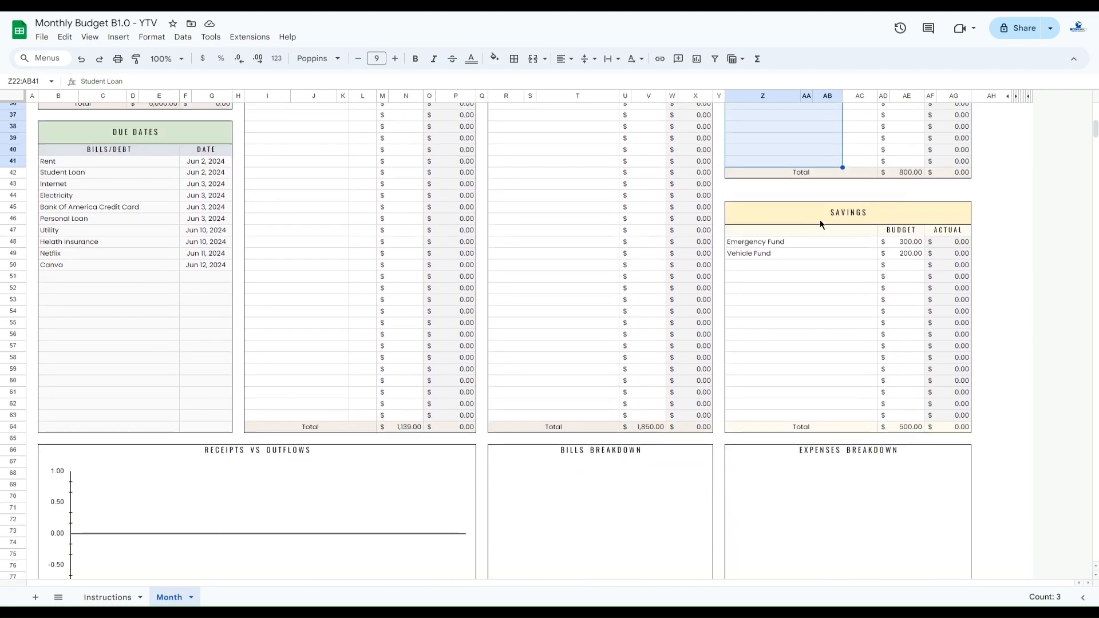
pyautogui.click(820, 219)
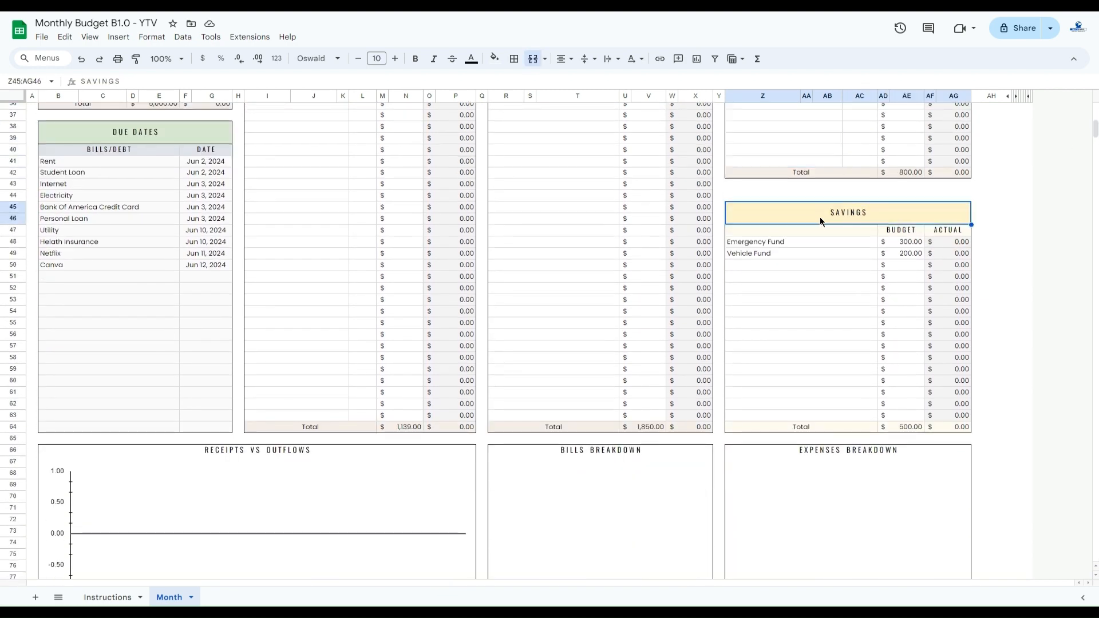
pyautogui.click(799, 246)
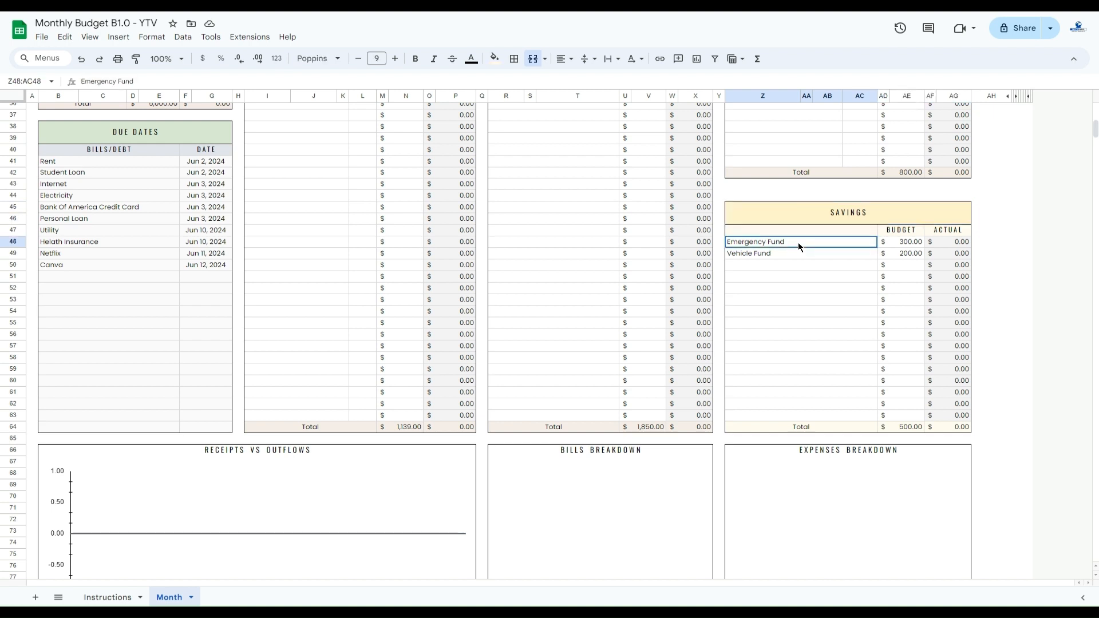
pyautogui.moveTo(798, 242); pyautogui.dragTo(815, 345)
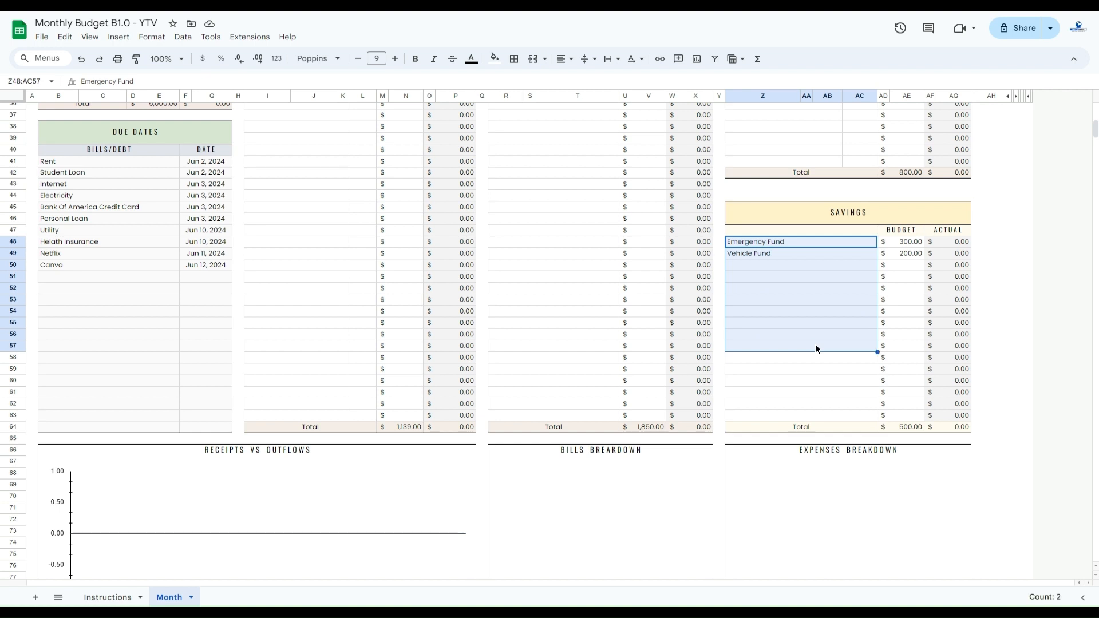
pyautogui.click(817, 272)
pyautogui.moveTo(809, 247); pyautogui.dragTo(832, 413)
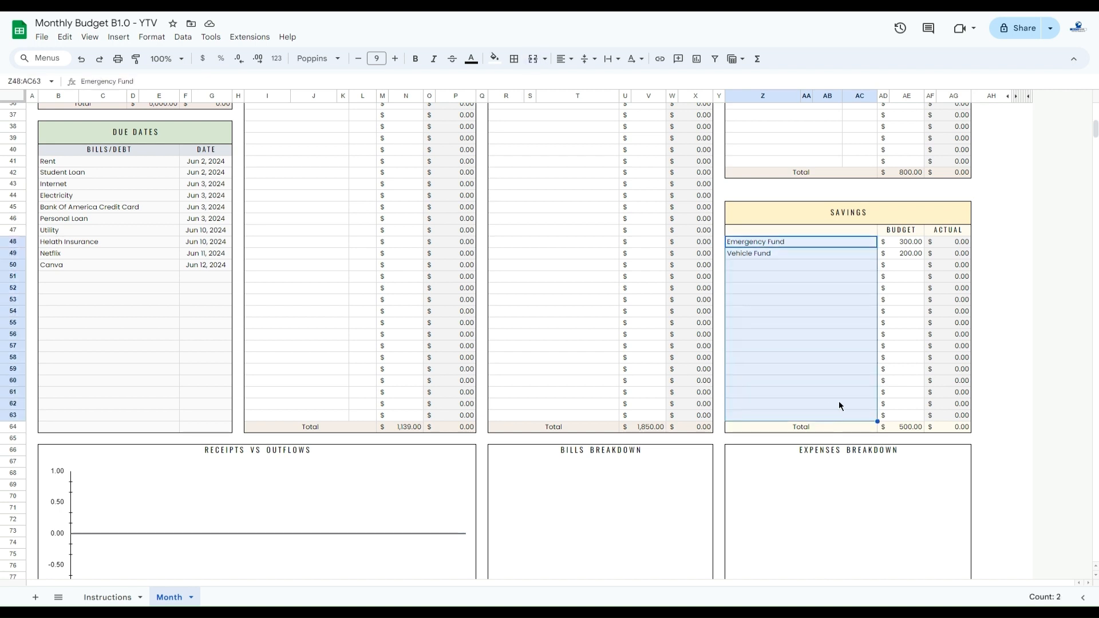
pyautogui.moveTo(908, 242); pyautogui.dragTo(908, 250)
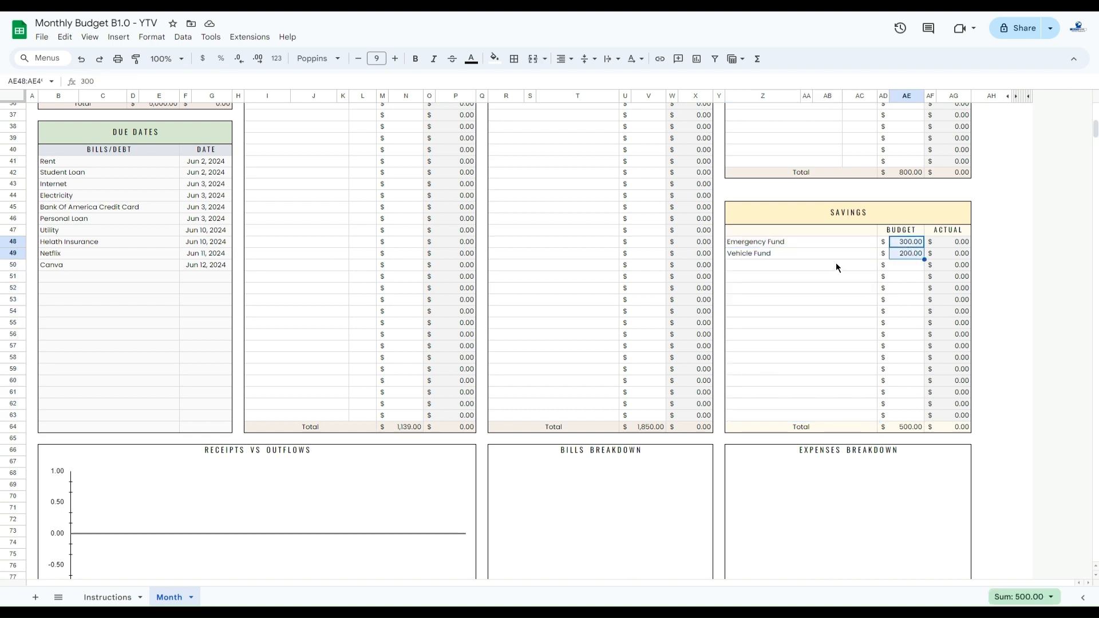
pyautogui.click(814, 255)
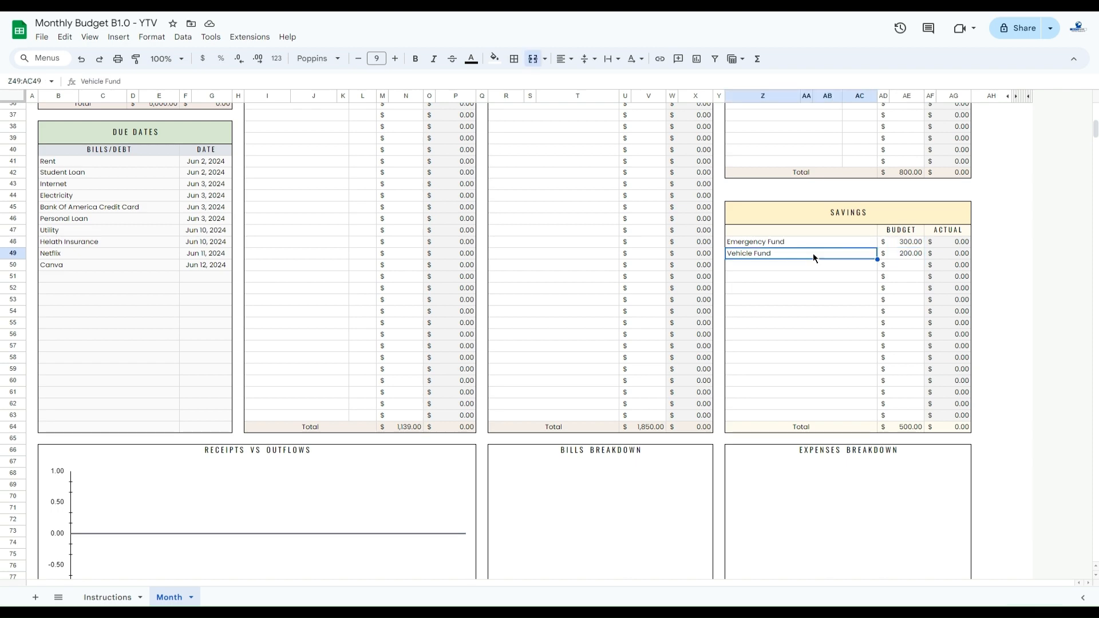
# Rename the Month sheet as Template
pyautogui.moveTo(1095, 130); pyautogui.dragTo(1094, 109)
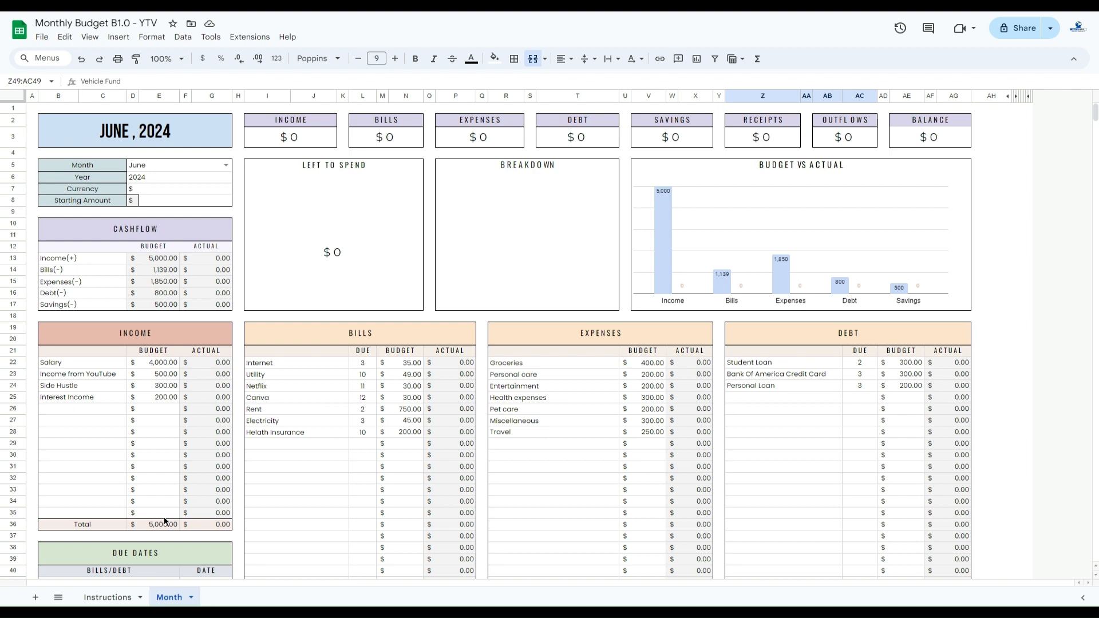
pyautogui.rightClick(177, 599)
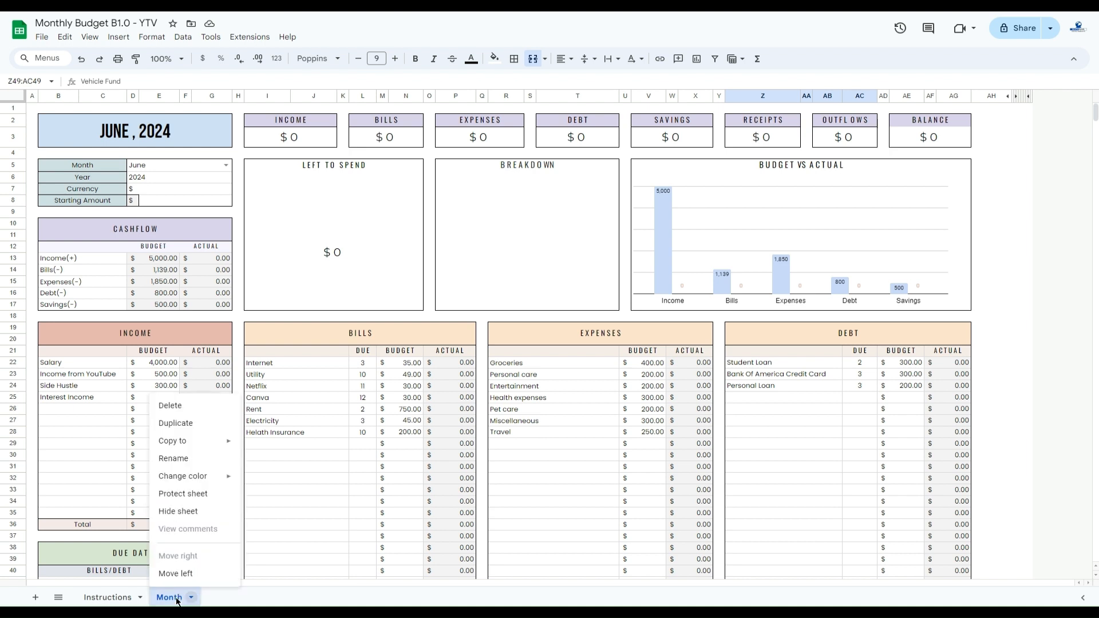
pyautogui.click(174, 458)
pyautogui.write('Te')
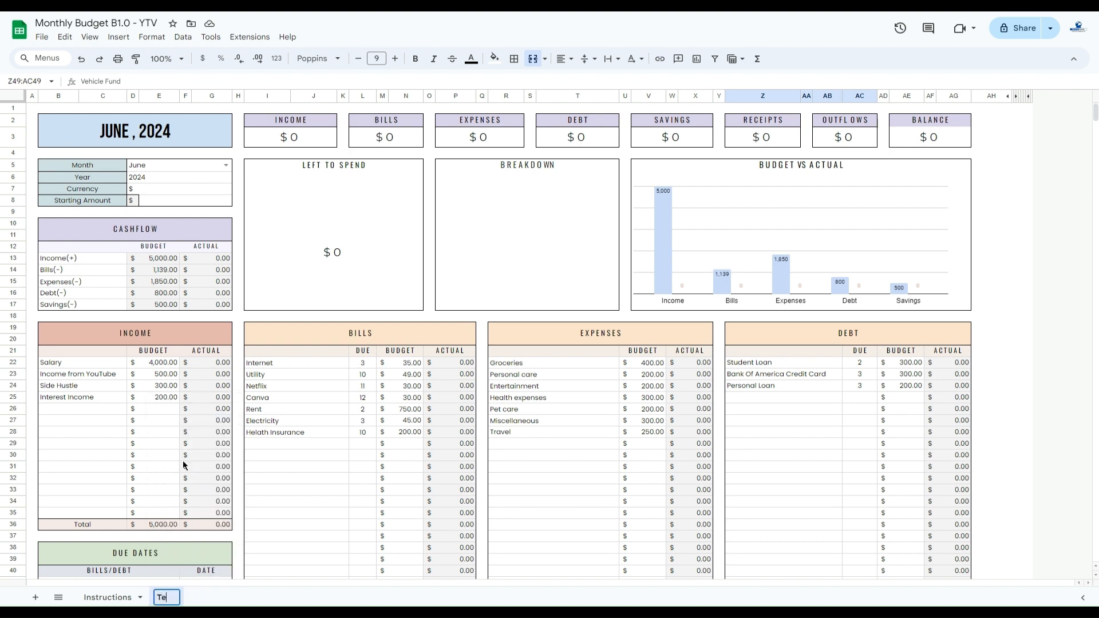
pyautogui.write('mplate')
pyautogui.press('Return')
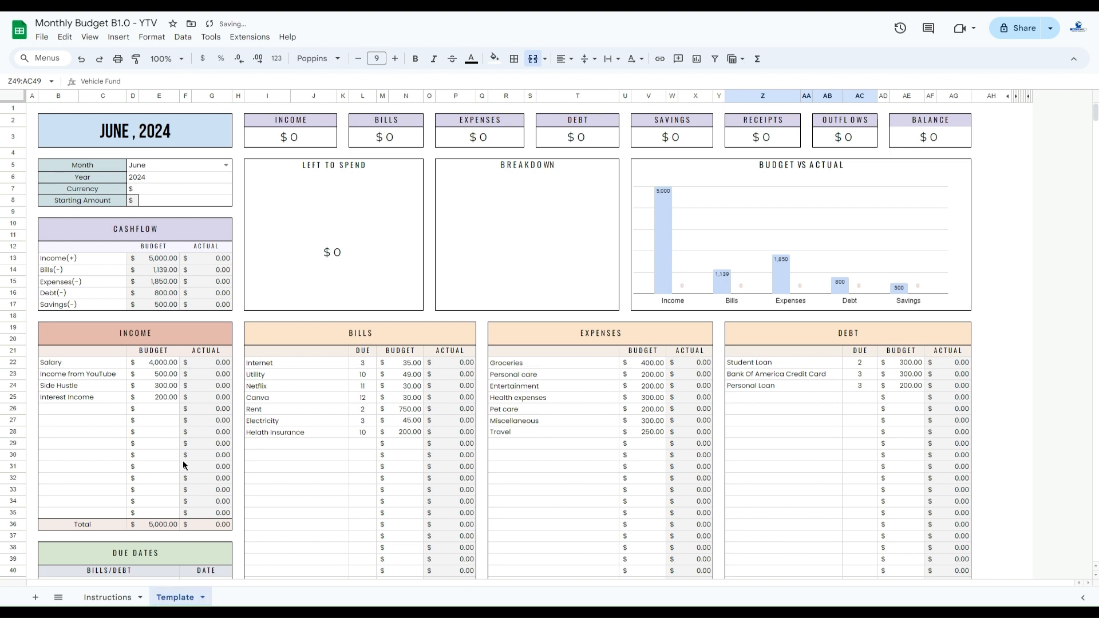
# Duplicate the Template sheet and choose June as the month on the copy, checking its year
pyautogui.rightClick(193, 601)
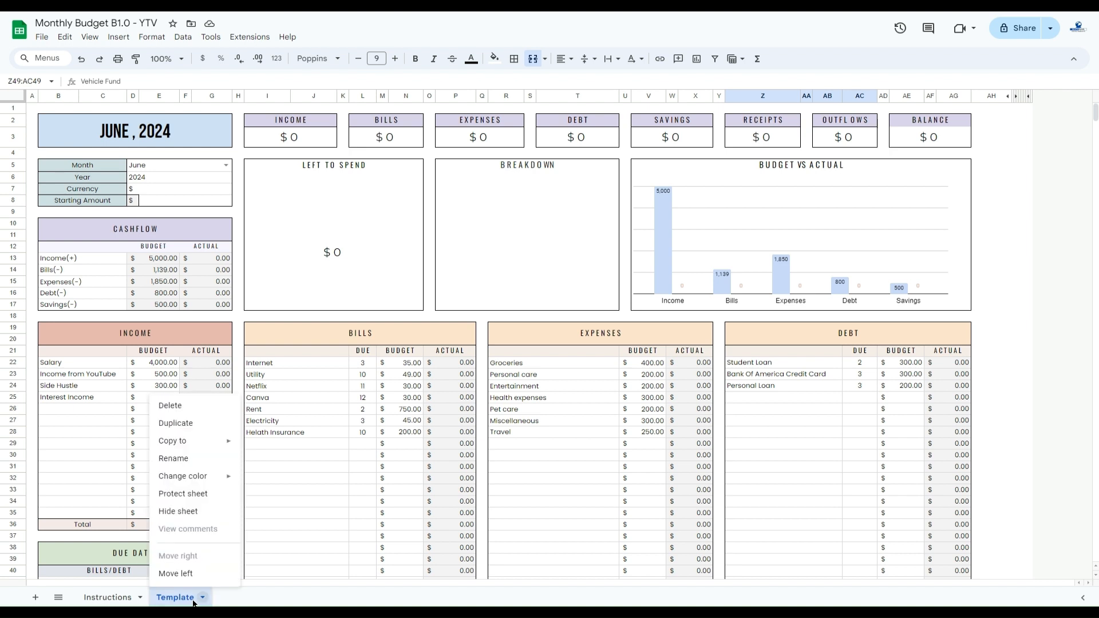
pyautogui.click(175, 423)
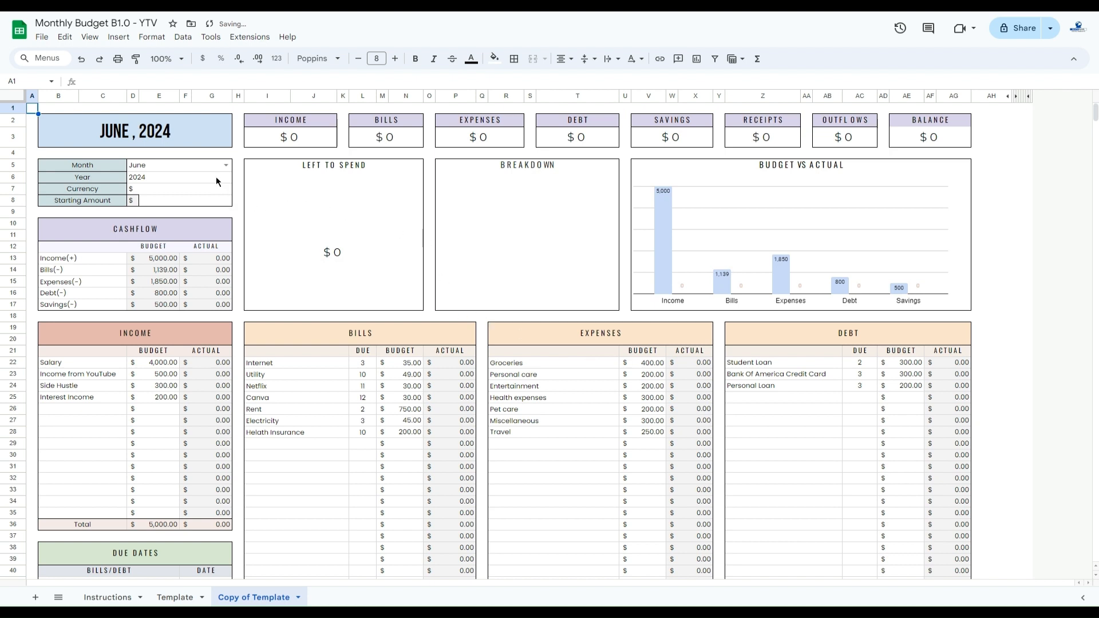
pyautogui.click(225, 166)
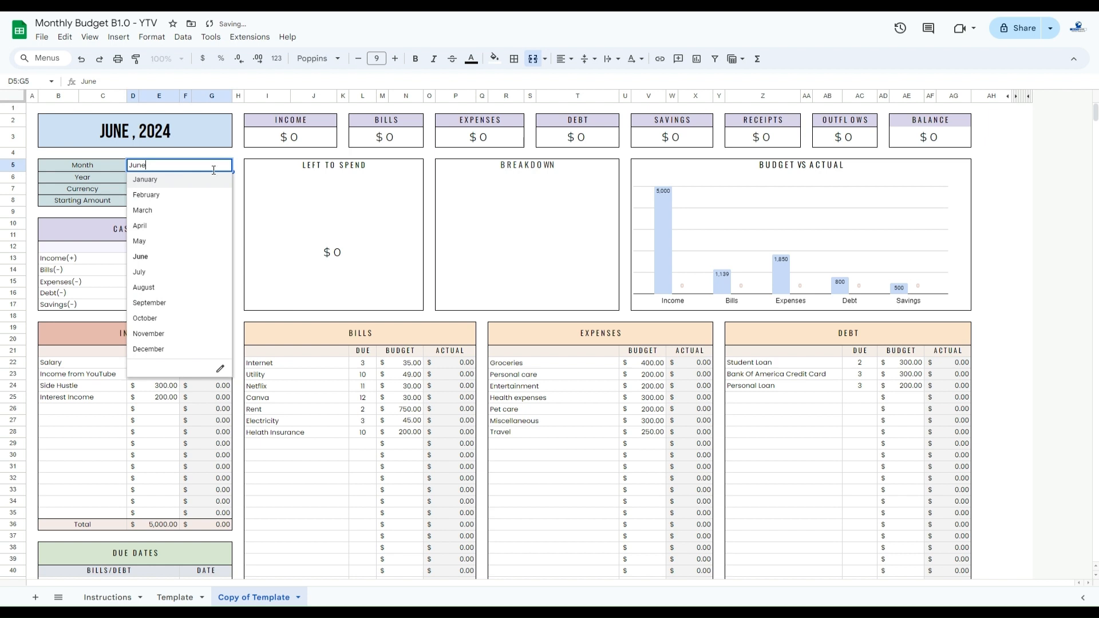
pyautogui.click(187, 255)
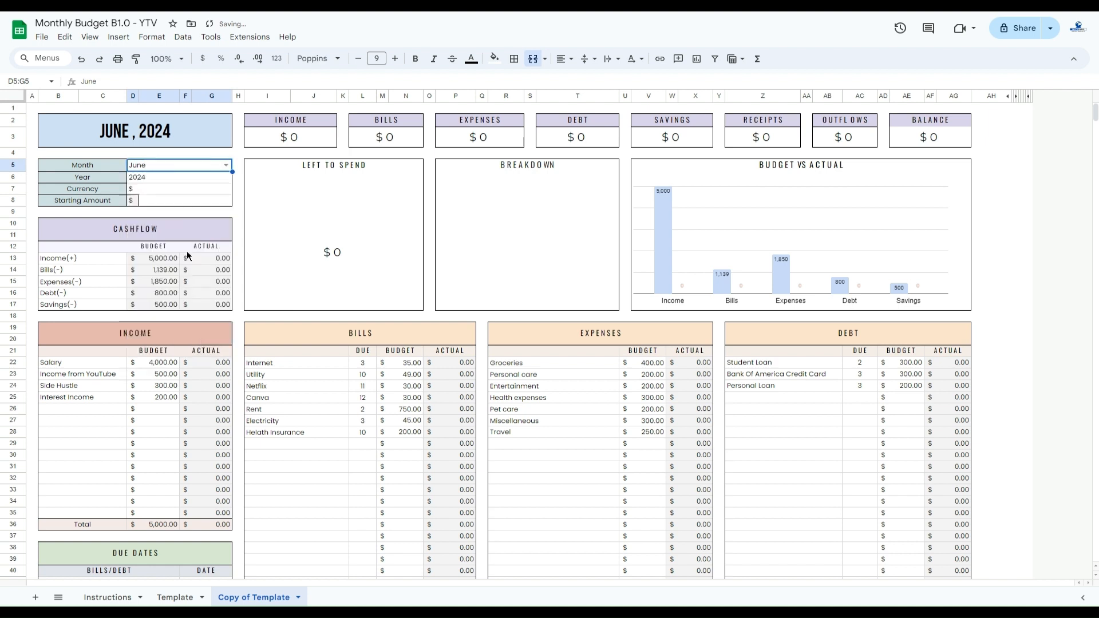
pyautogui.click(180, 179)
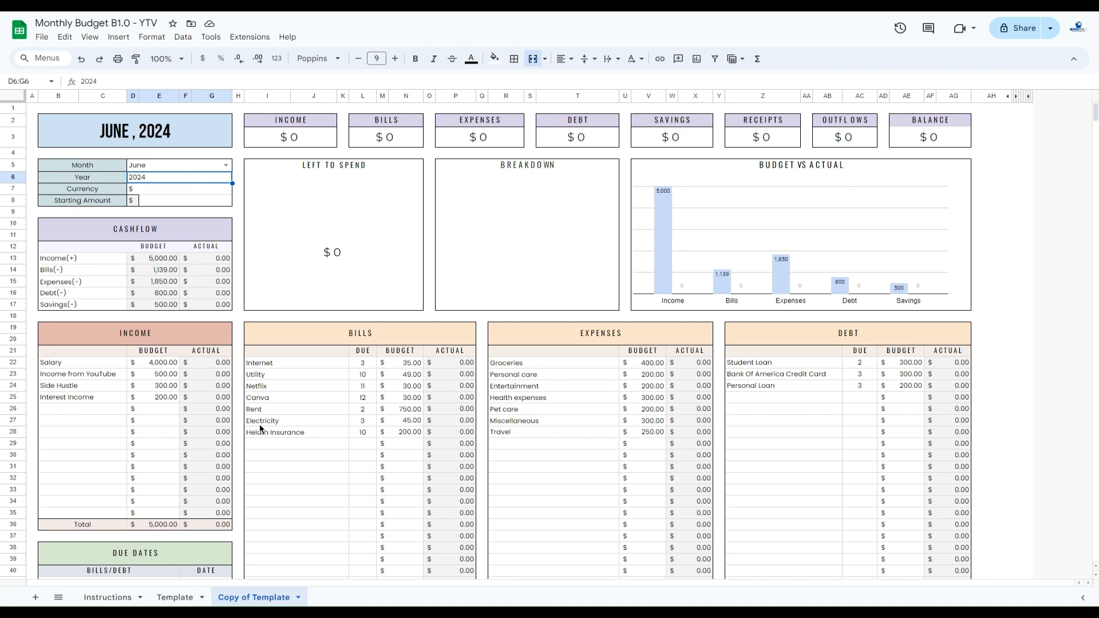
# Rename the copied sheet as June 2024
pyautogui.rightClick(248, 606)
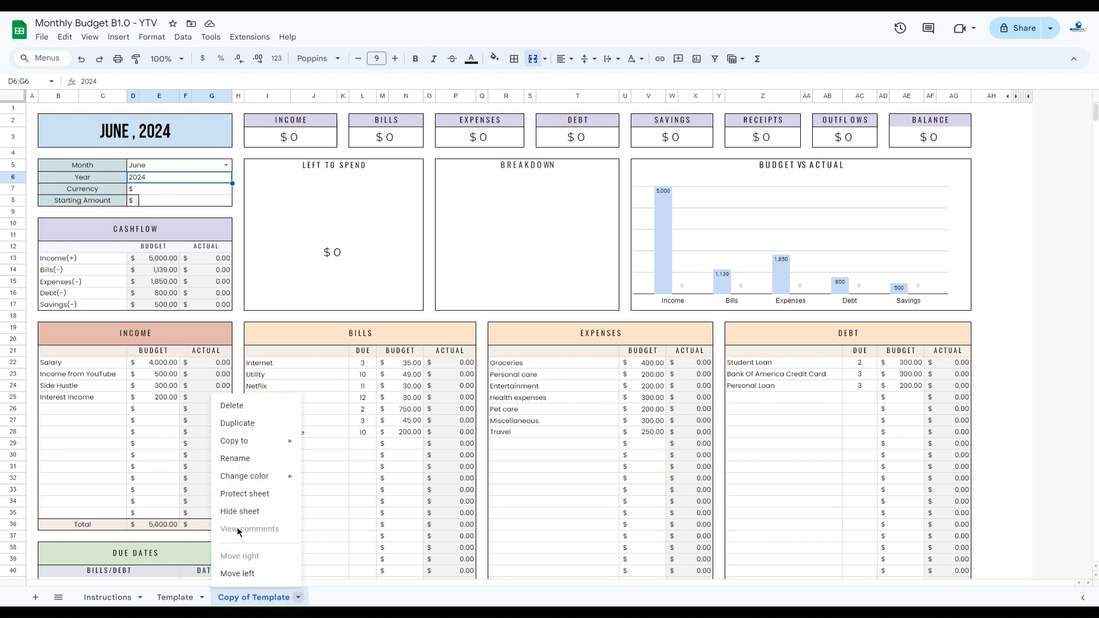
pyautogui.click(235, 459)
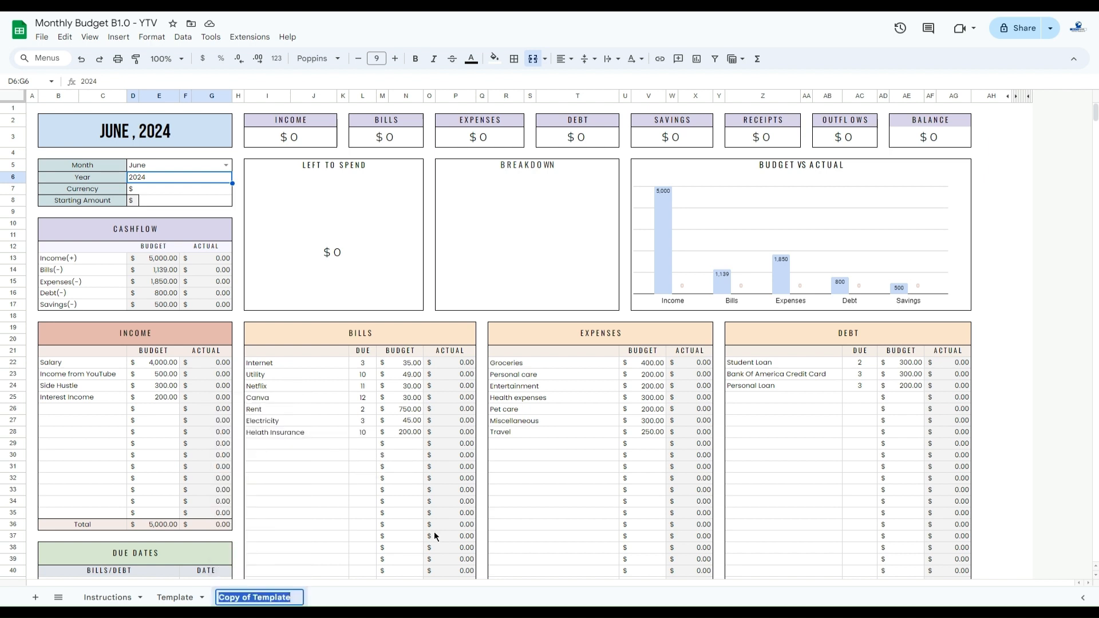
pyautogui.write('June 202')
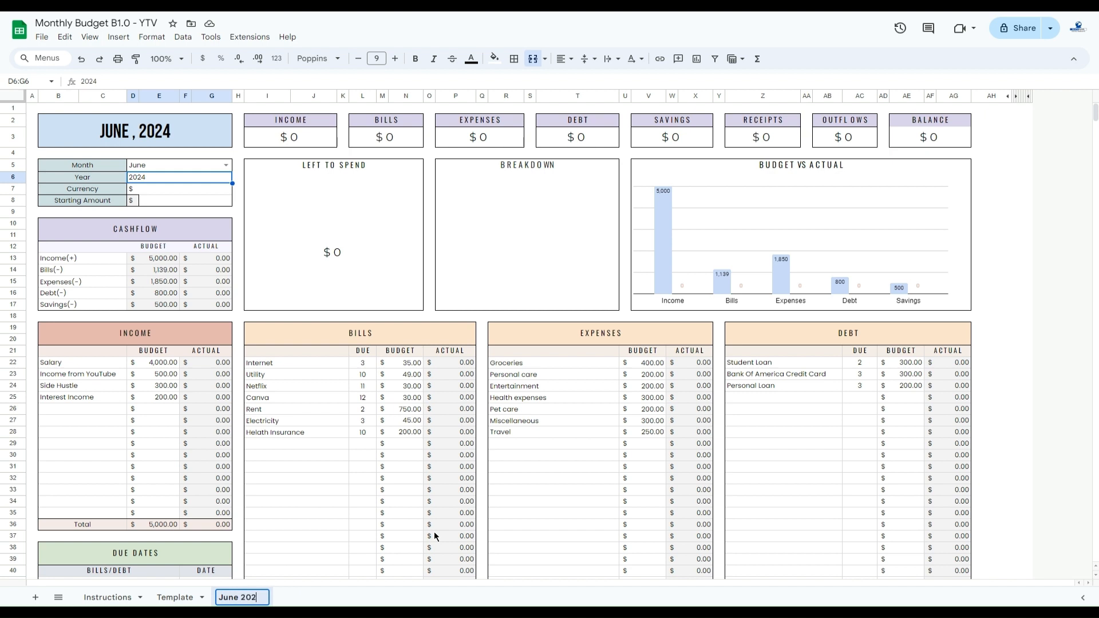
pyautogui.write('4')
pyautogui.press('Return')
# Check the currency on the June 2024 sheet and set the starting amount to 600
pyautogui.click(170, 187)
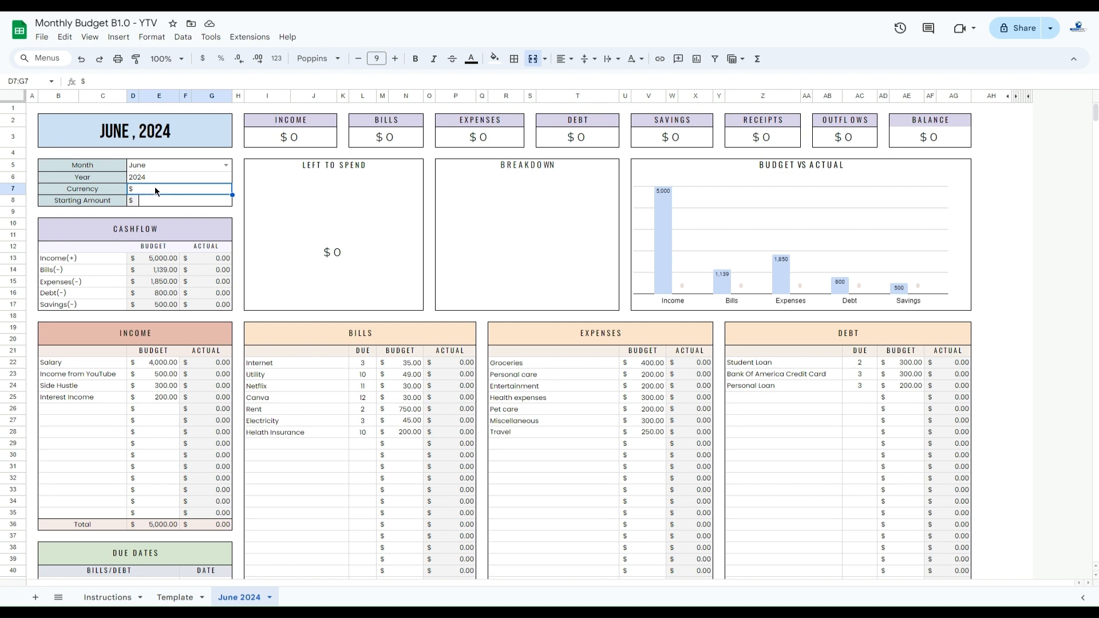
pyautogui.click(179, 202)
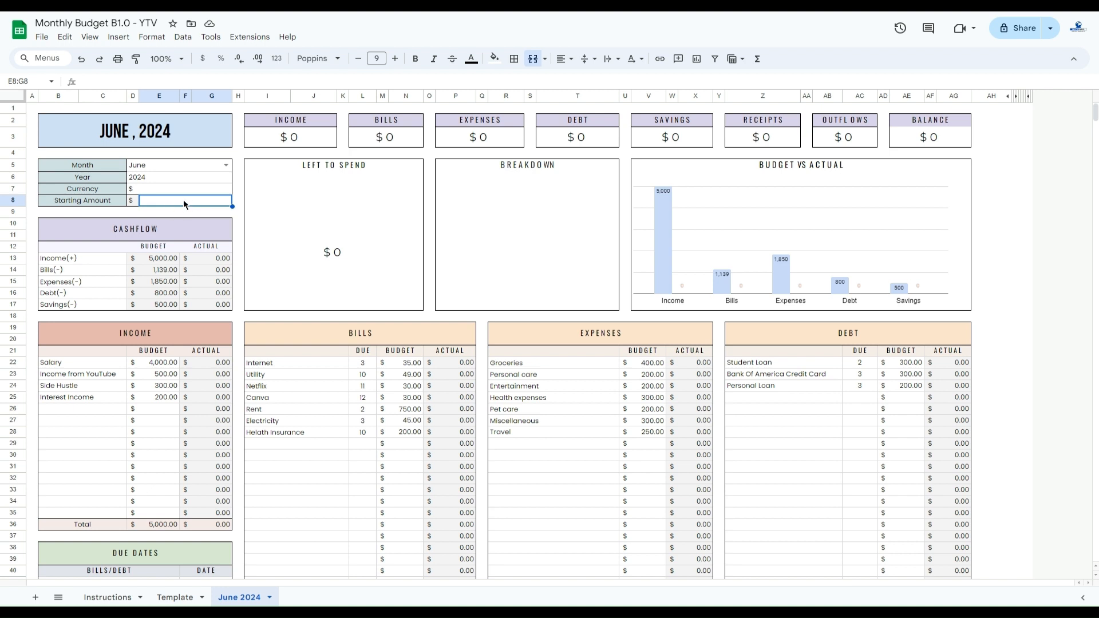
pyautogui.write('600')
pyautogui.press('Return')
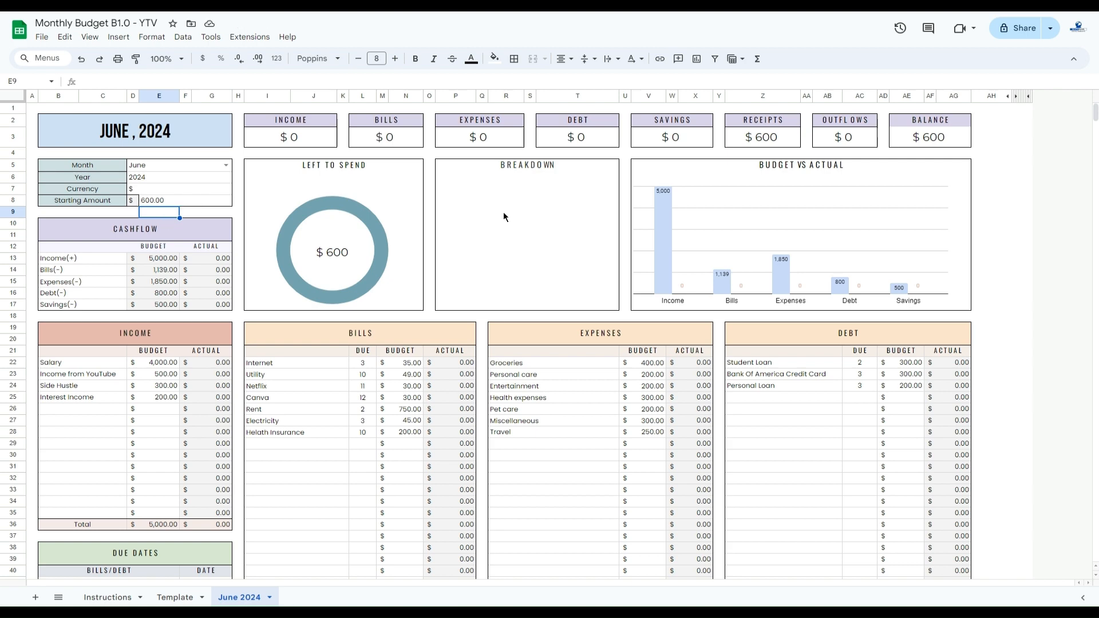
# Enter 6/3/2024 as the date of the first row in the Transactions table
pyautogui.moveTo(1095, 114); pyautogui.dragTo(1086, 151)
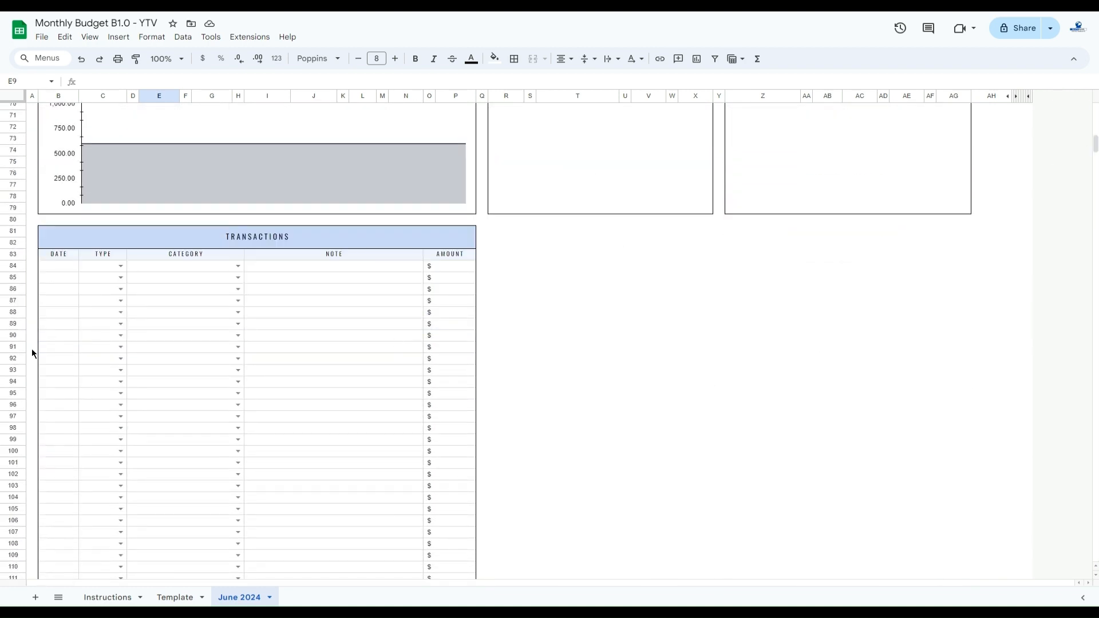
pyautogui.click(274, 241)
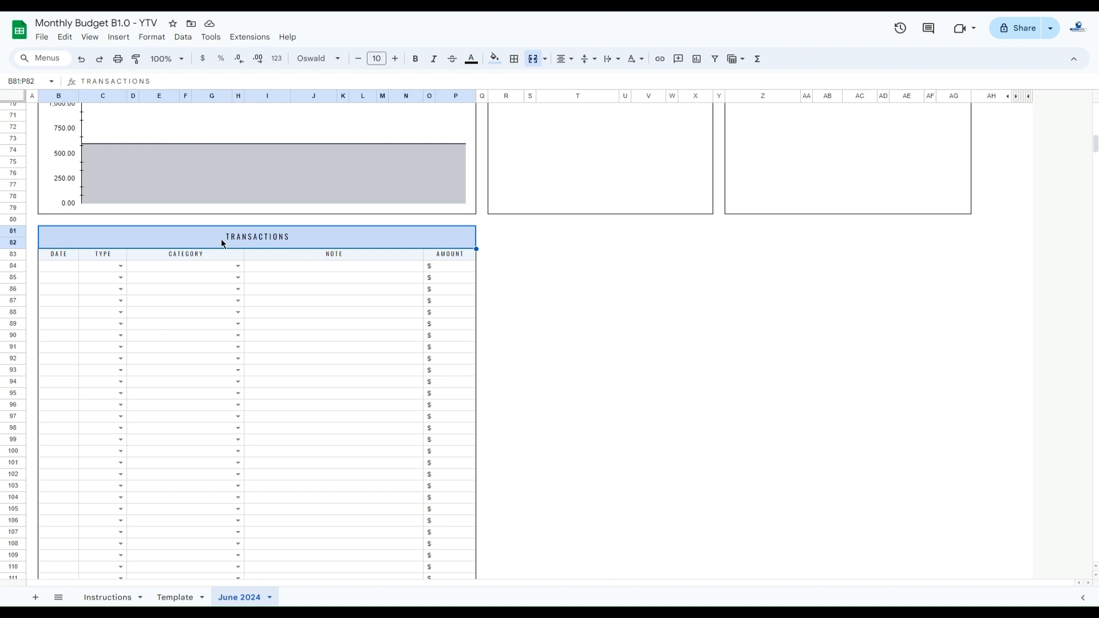
pyautogui.doubleClick(62, 266)
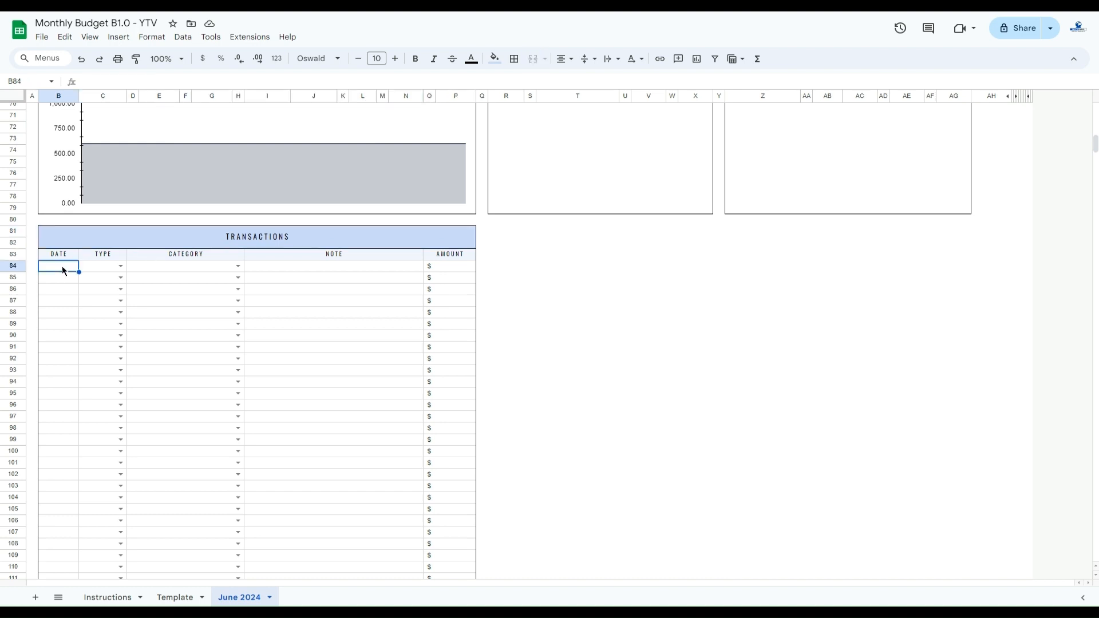
pyautogui.click(100, 286)
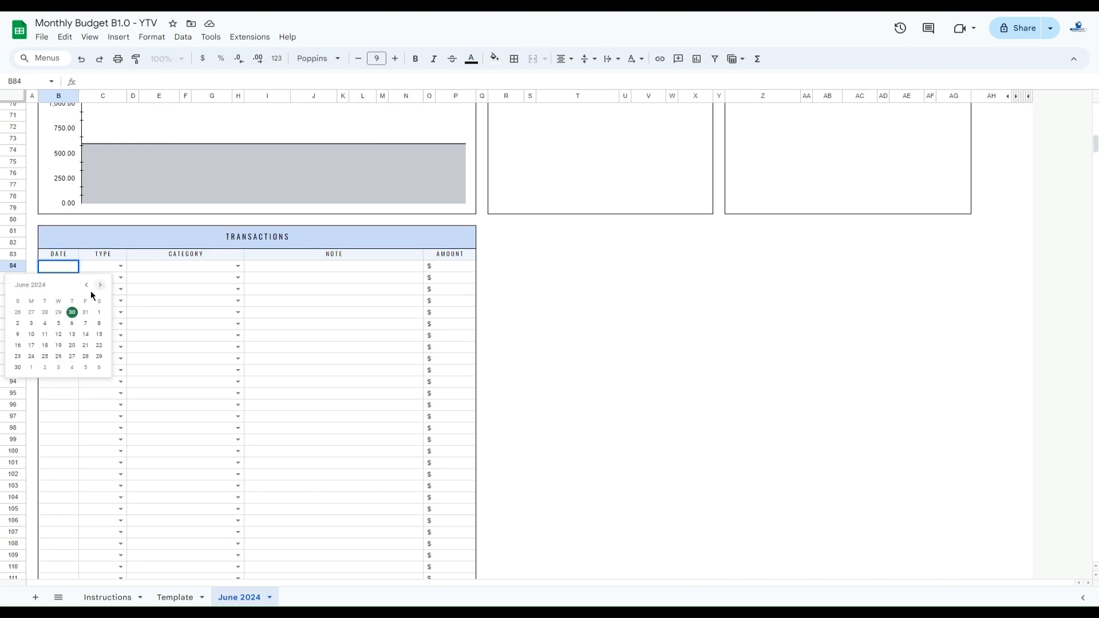
pyautogui.click(31, 324)
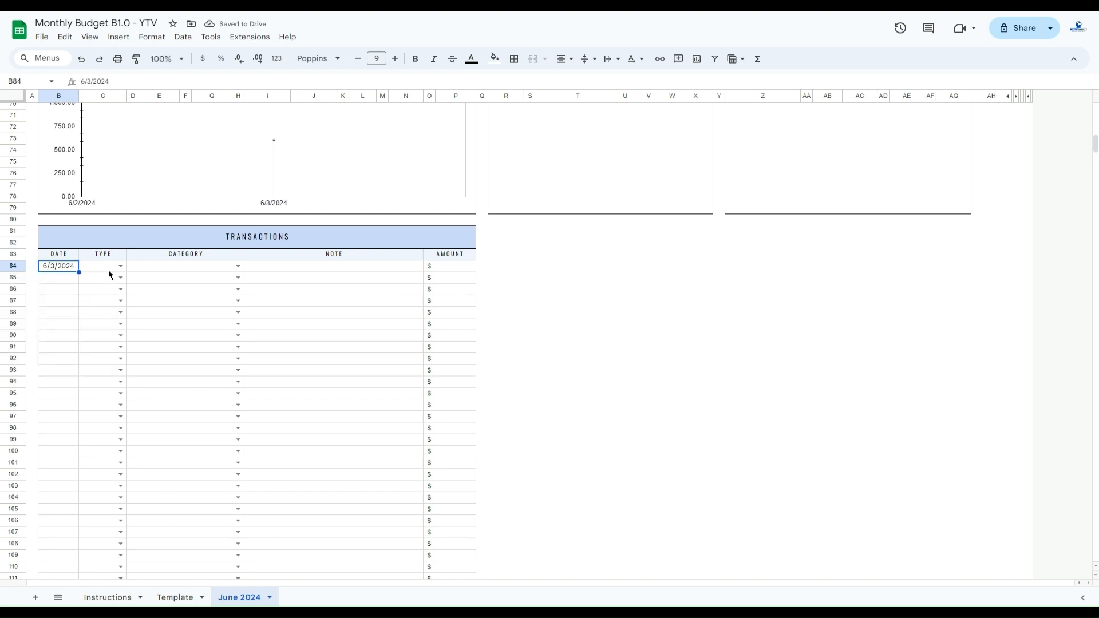
# Complete the 6/3/2024 transaction with type Income, category Salary and amount 4500
pyautogui.click(120, 267)
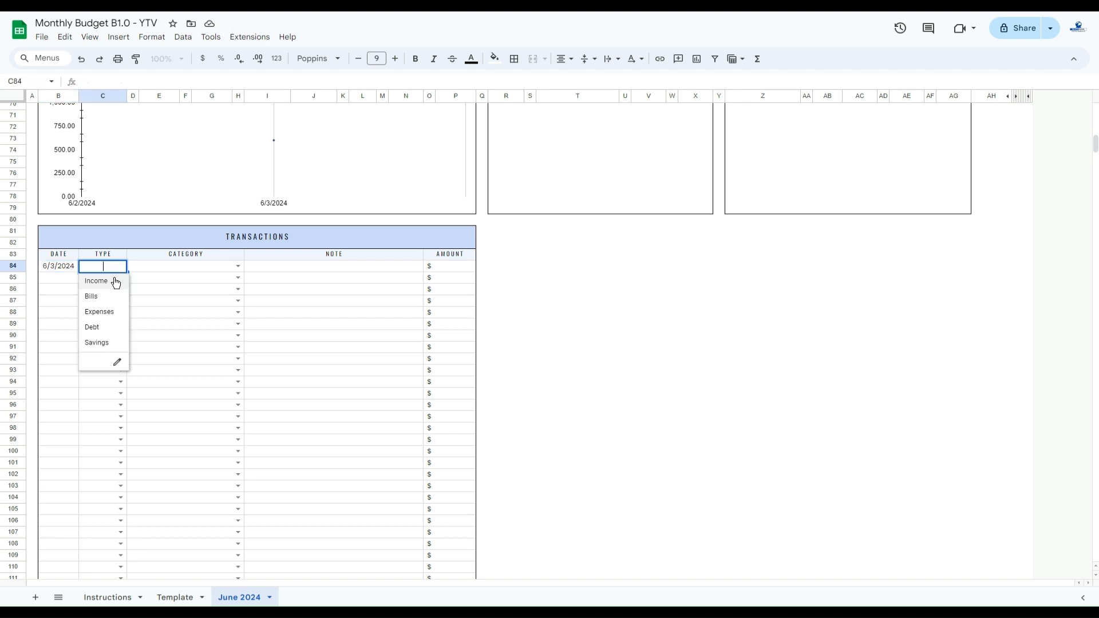
pyautogui.click(96, 281)
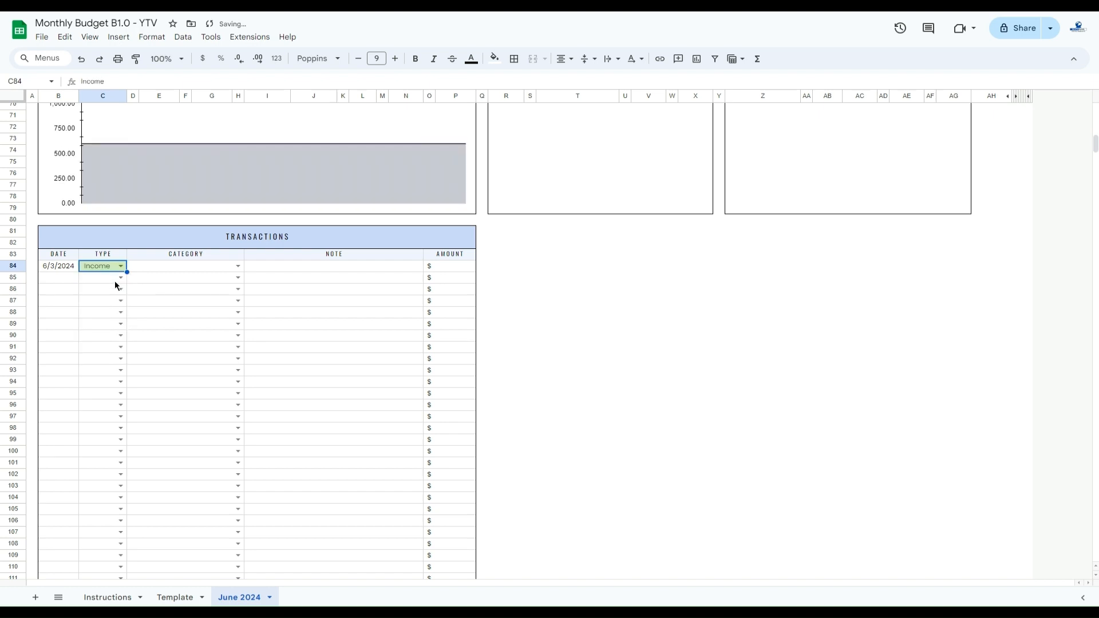
pyautogui.click(238, 267)
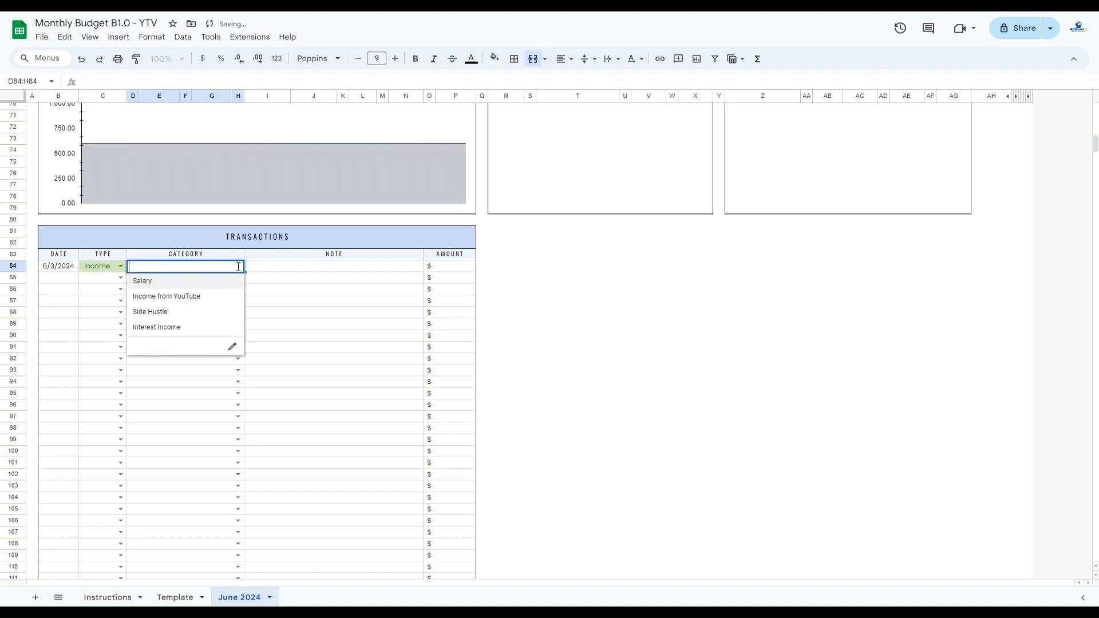
pyautogui.click(183, 285)
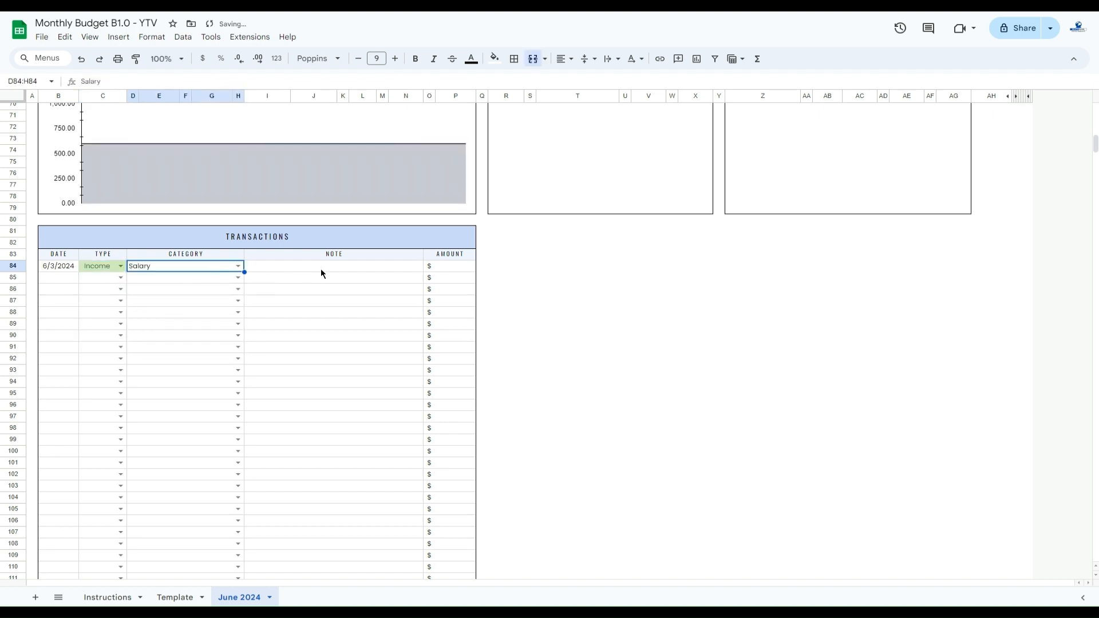
pyautogui.click(450, 268)
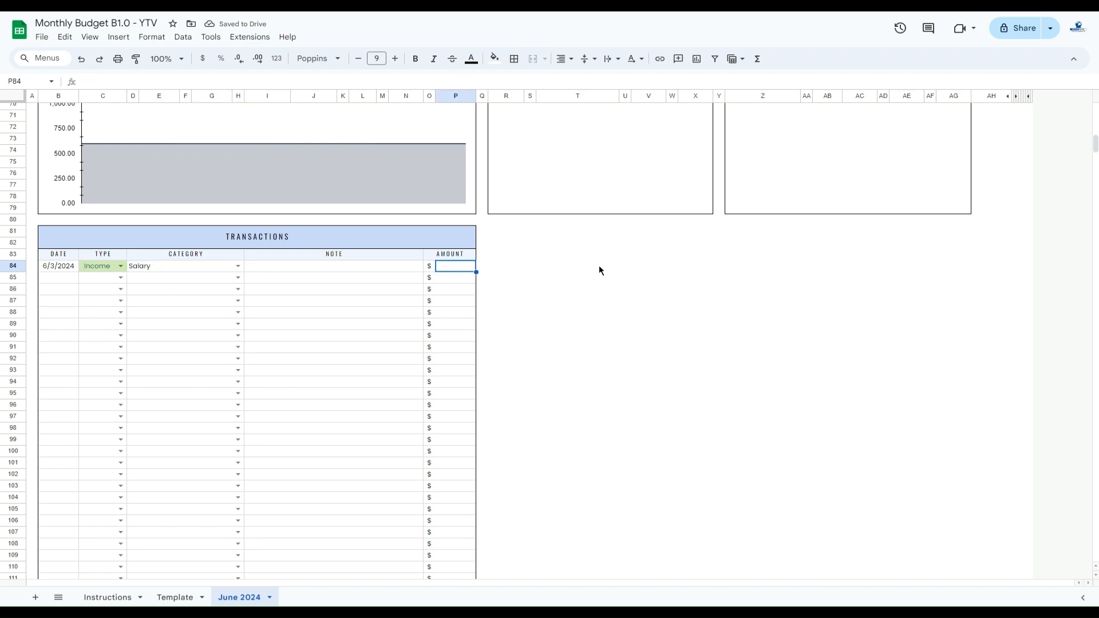
pyautogui.write('4500')
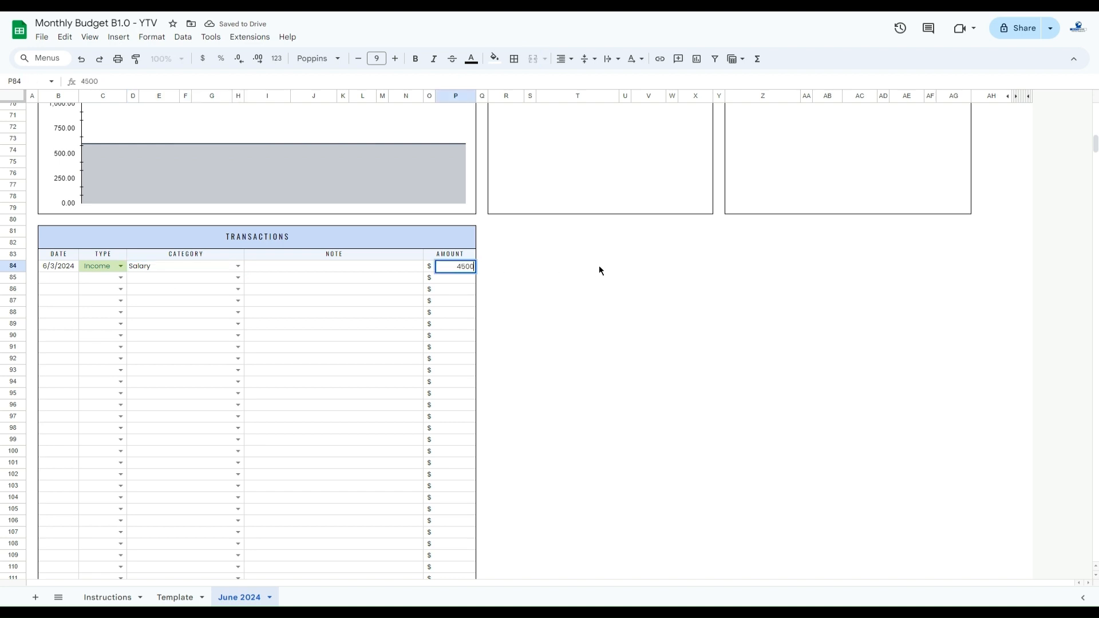
pyautogui.press('Return')
# Check the actual amount recorded for Salary in the Income table
pyautogui.scroll(5, 615, 267)
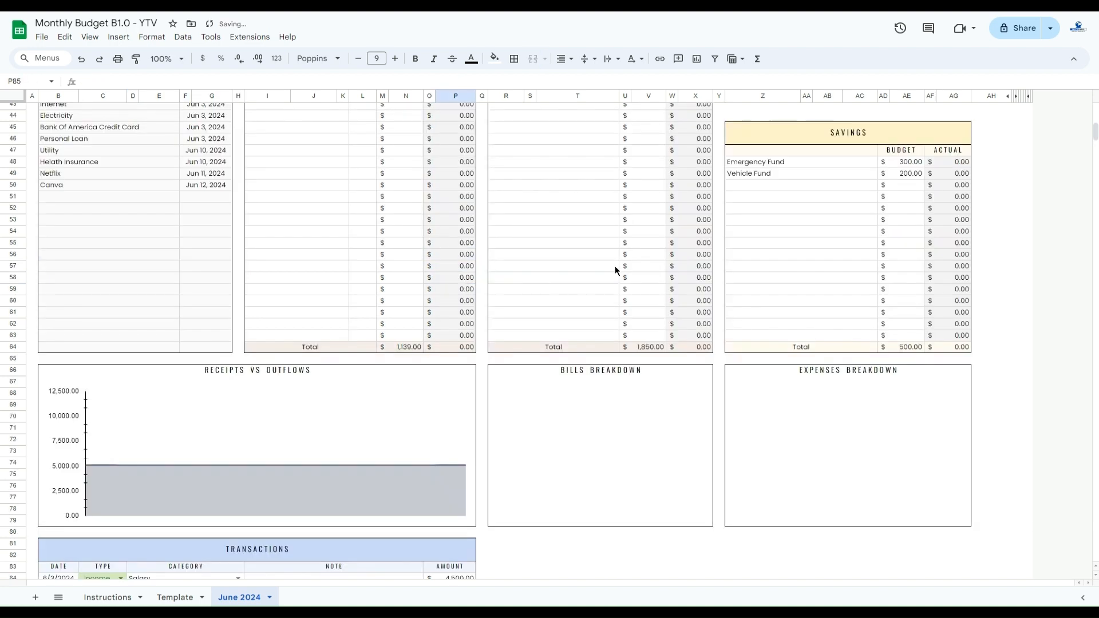
pyautogui.scroll(5, 615, 269)
pyautogui.click(211, 171)
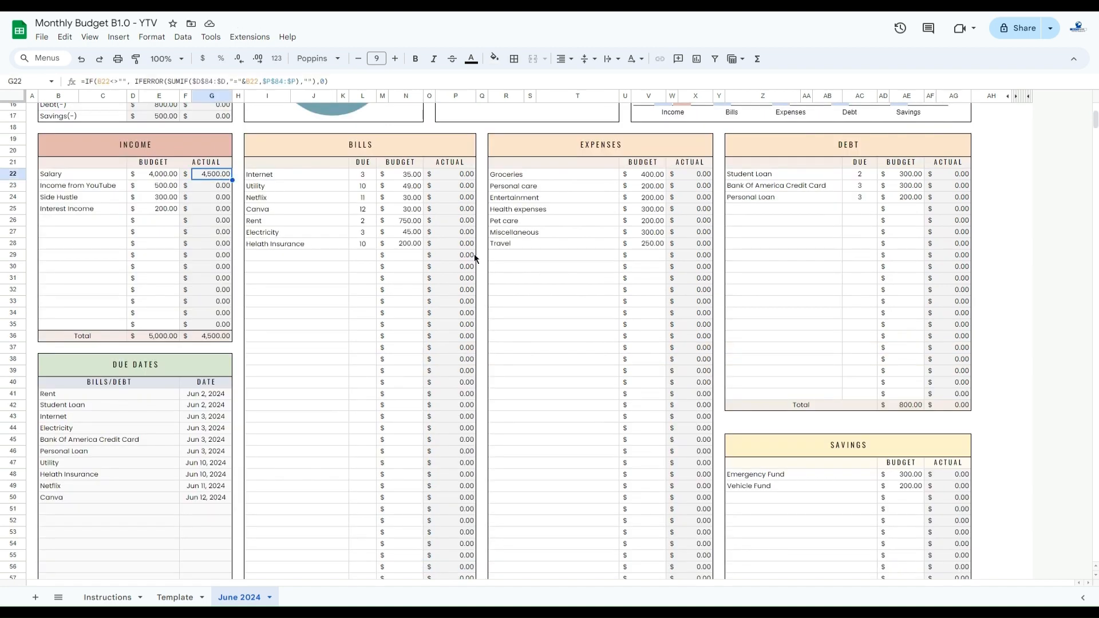
# Log a second transaction dated 6/4/2024 with type Expenses, category Groceries and amount 200
pyautogui.scroll(-10, 474, 259)
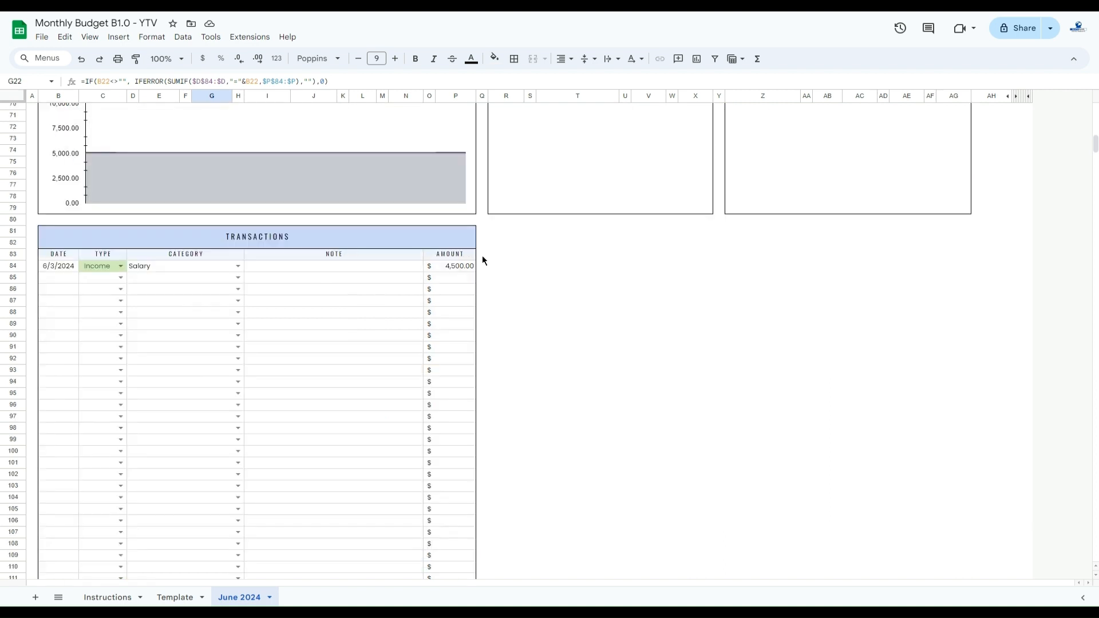
pyautogui.doubleClick(54, 278)
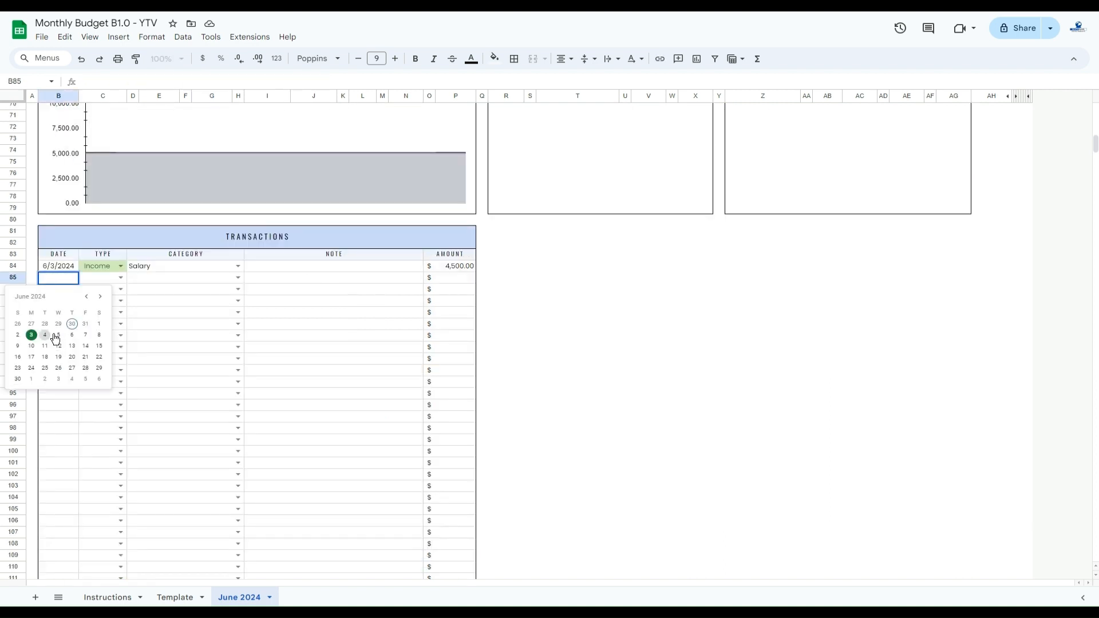
pyautogui.click(45, 335)
pyautogui.click(121, 278)
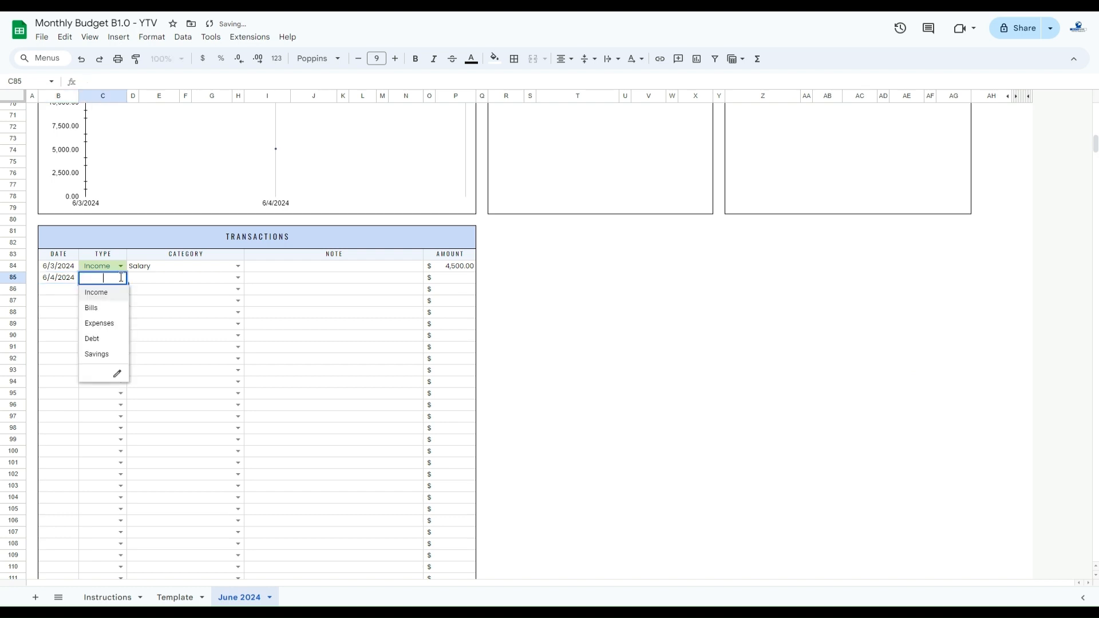
pyautogui.click(100, 323)
pyautogui.click(239, 279)
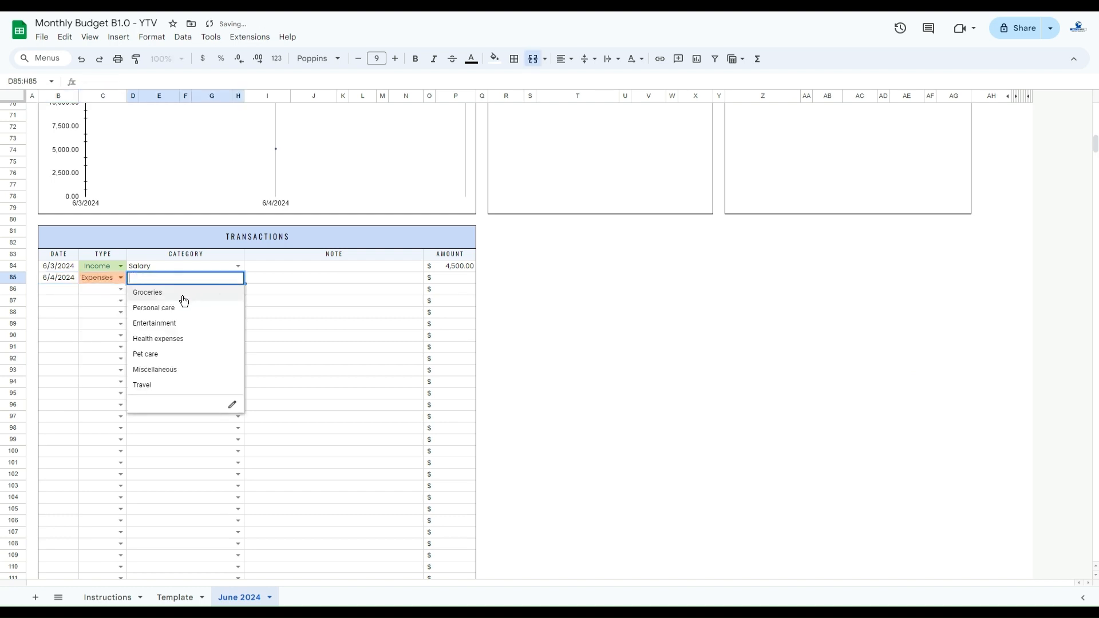
pyautogui.click(201, 296)
pyautogui.click(471, 279)
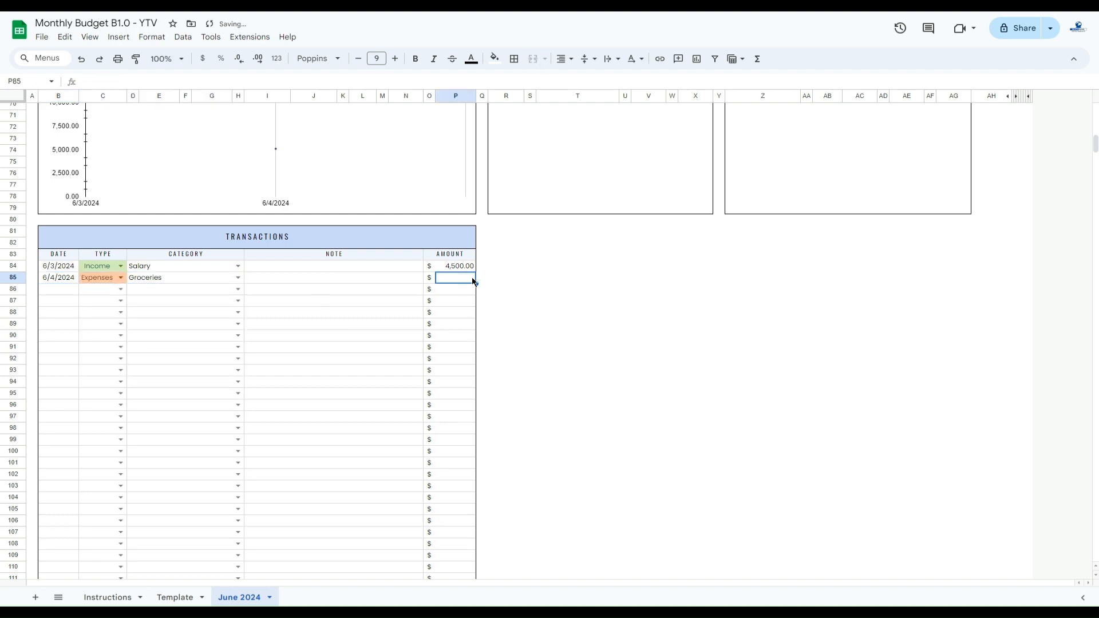
pyautogui.write('200')
pyautogui.press('Return')
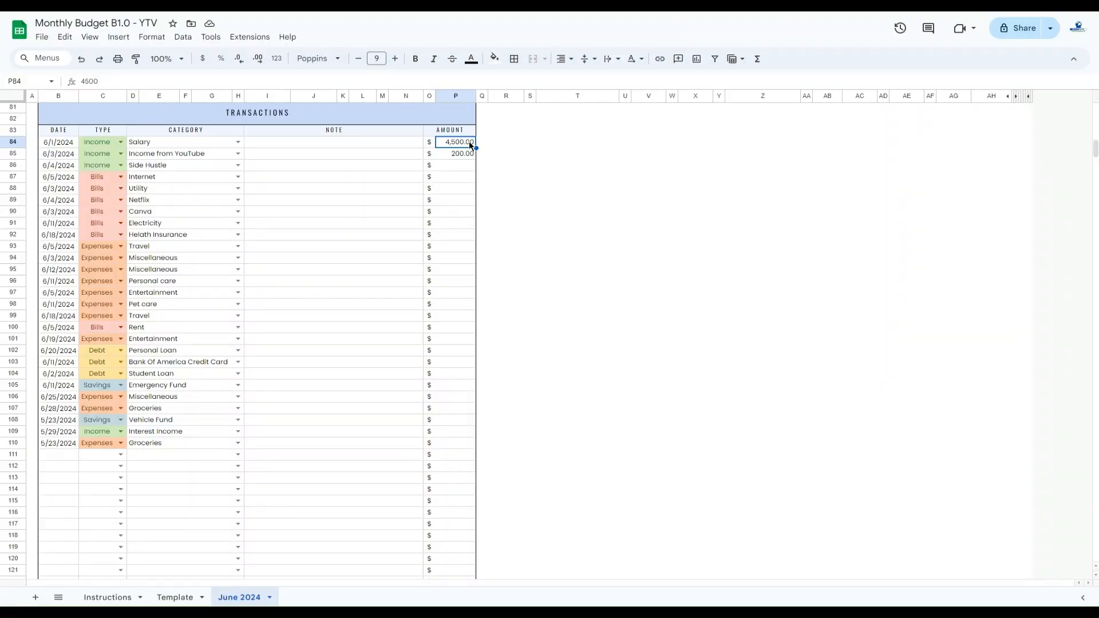
# Fill in the amounts for the transactions in rows 84 to 110, from 4,000.00 for Salary through 225.00 for the final Groceries row
pyautogui.write('4,000.00 500.00 300.00 49.00 30.00 25.00 25.00 50.00 200.00 250.00 300.00 150.00 200.00 100.00 150.00 250.00 750.00 50.00 300.00 300.00 300.00 400.00 150.00 200.00 300.00 200.00 225.00')
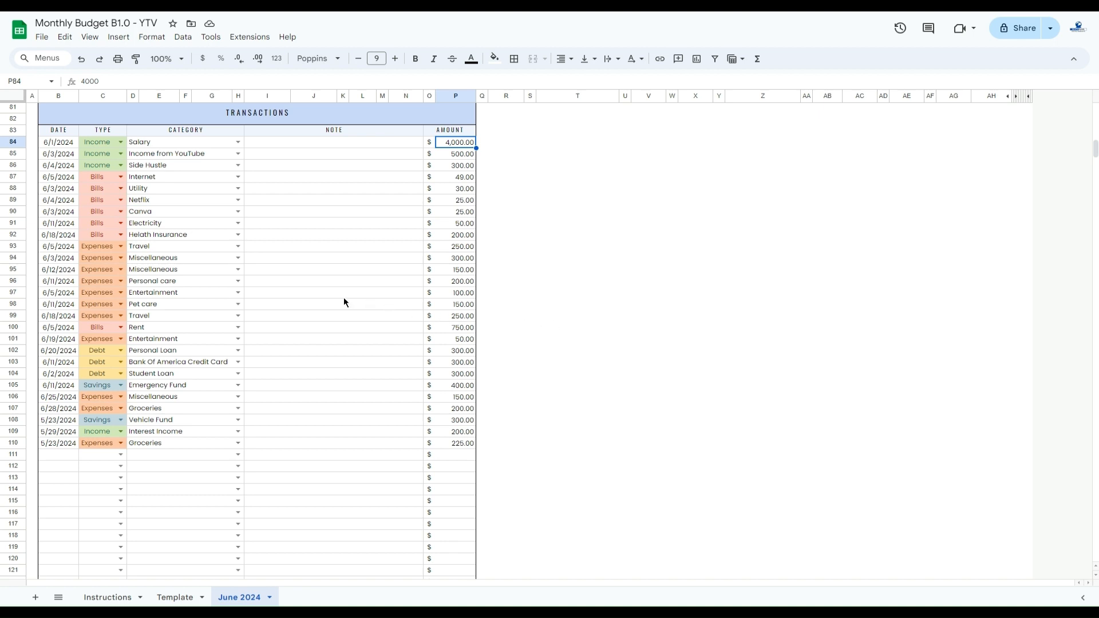
# Compare the three Miscellaneous transactions with the actual Miscellaneous amount in the Expenses table
pyautogui.click(174, 262)
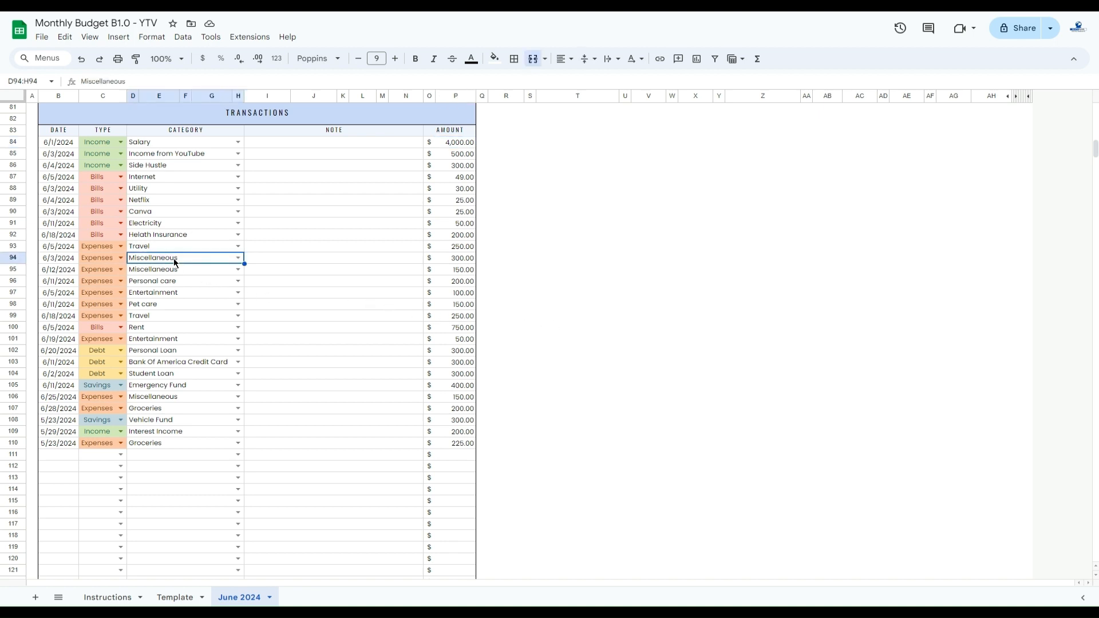
pyautogui.click(180, 273)
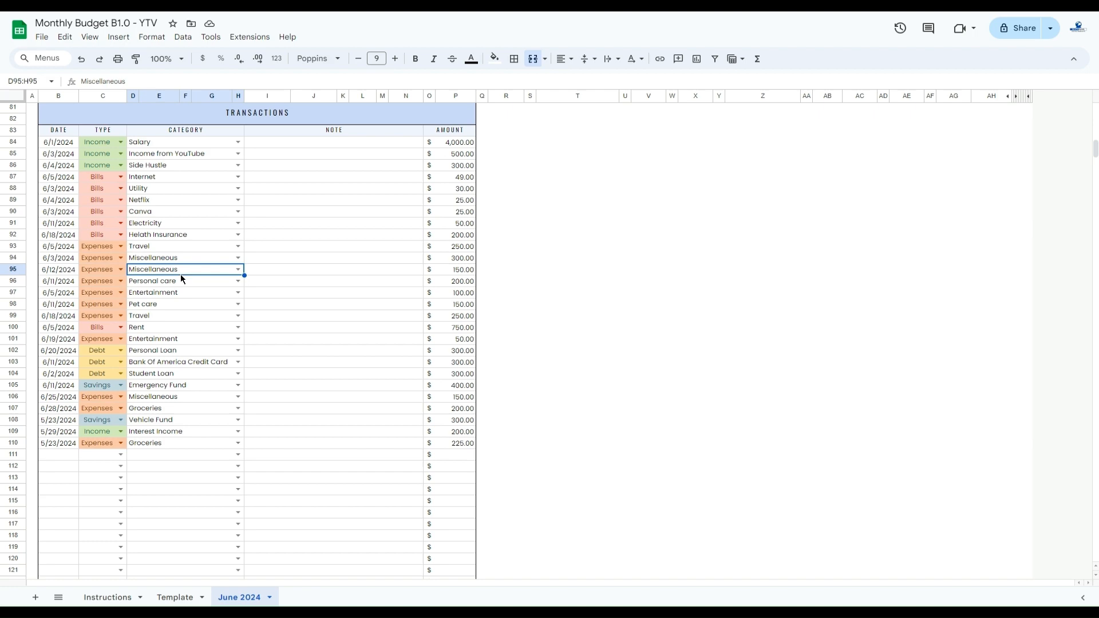
pyautogui.click(175, 398)
pyautogui.scroll(10, 612, 287)
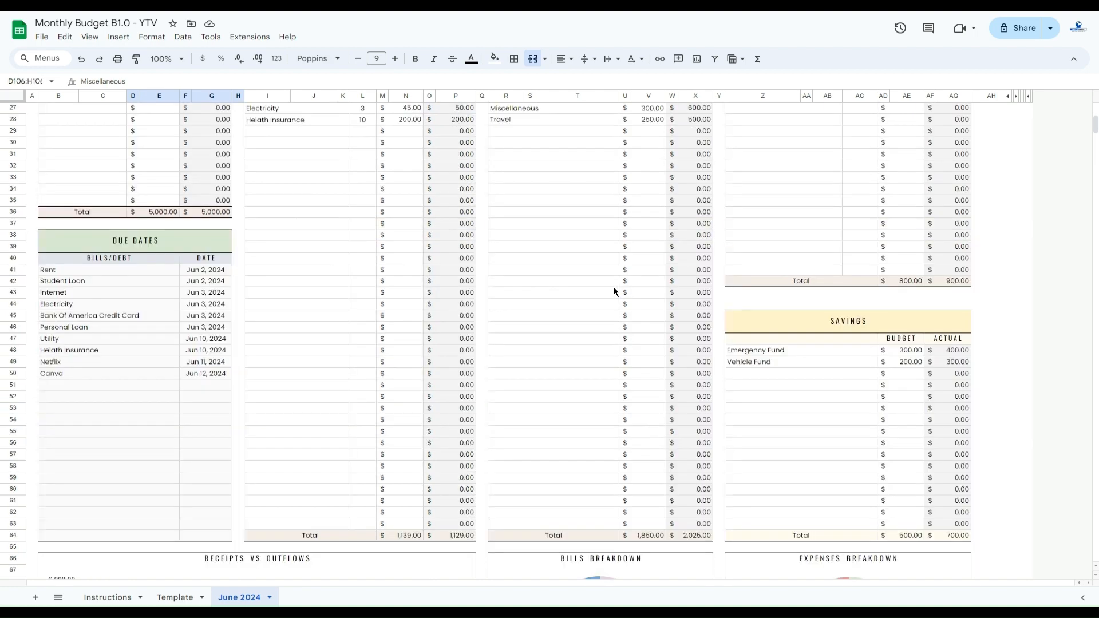
pyautogui.scroll(5, 614, 287)
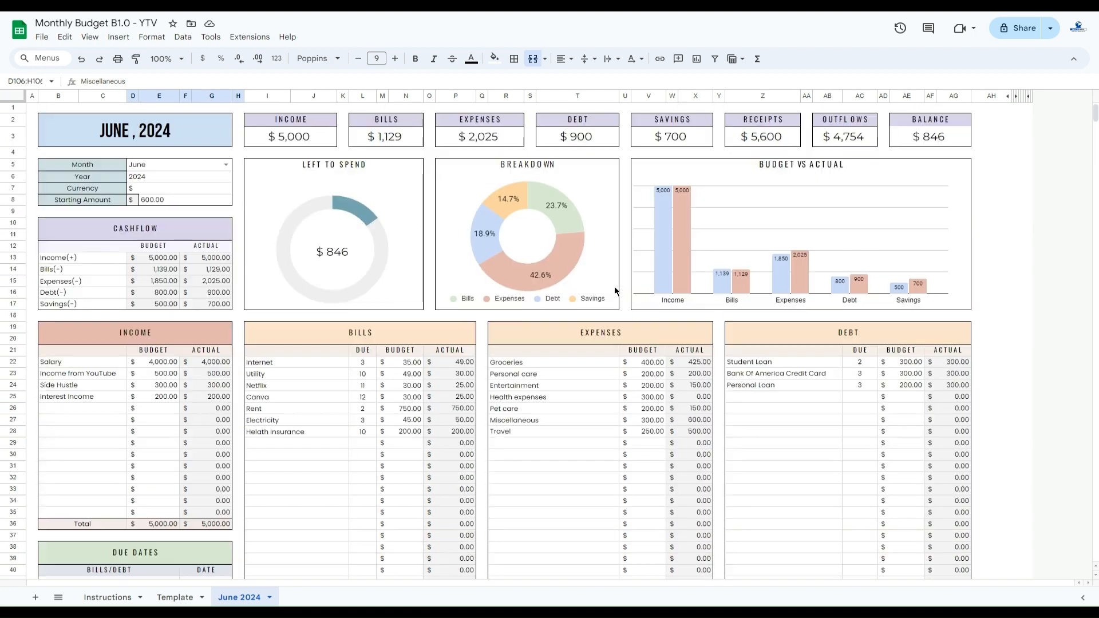
pyautogui.click(533, 422)
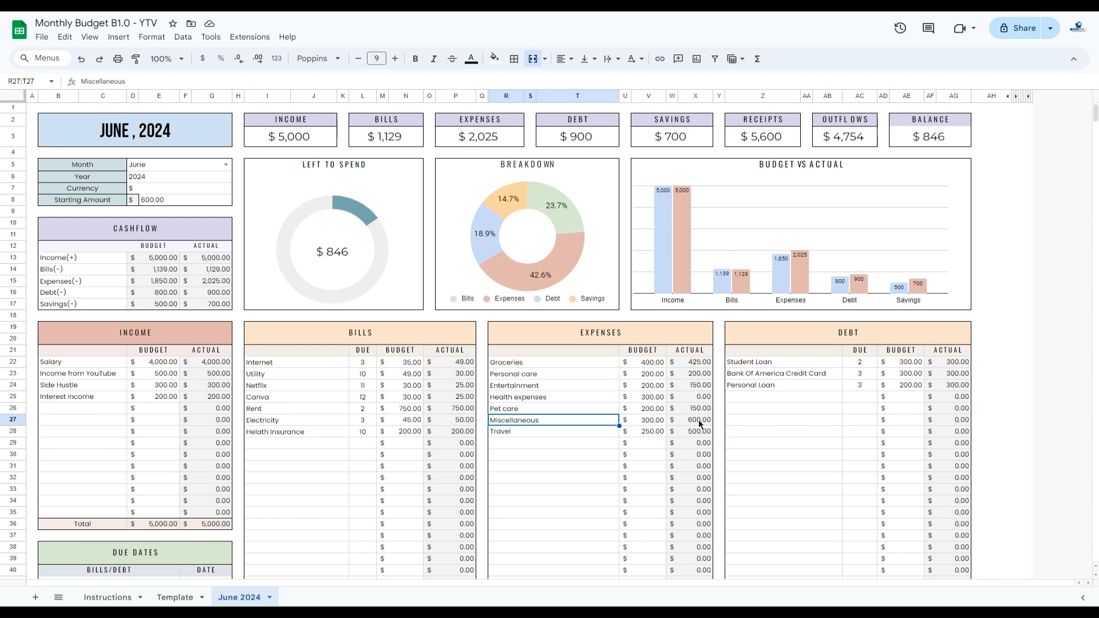
pyautogui.click(700, 422)
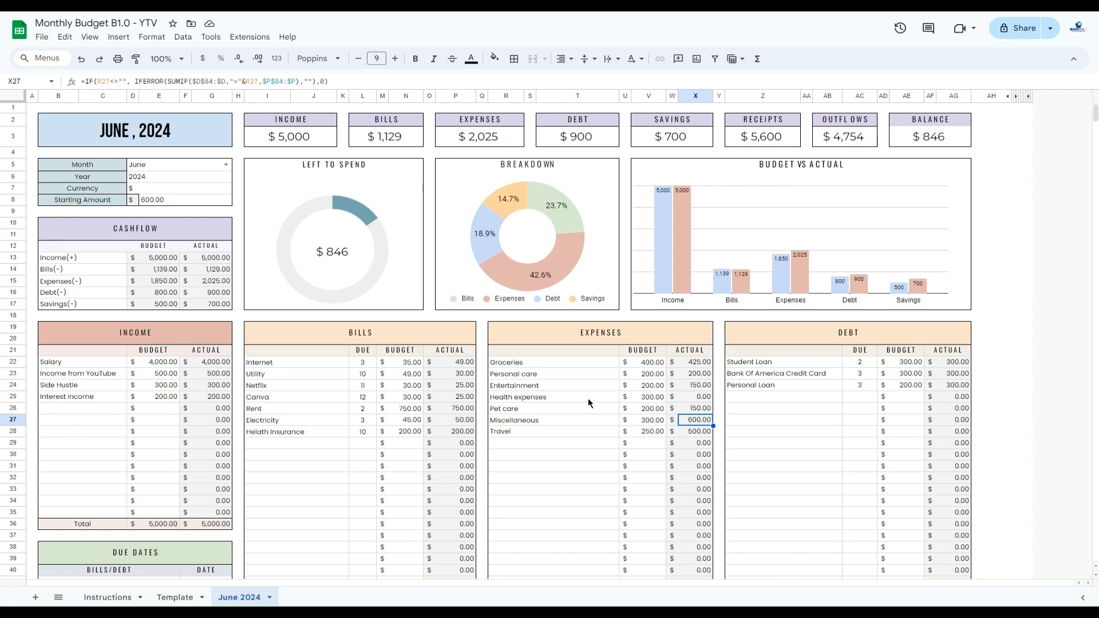
# Review the transactions list and the Left to Spend, Breakdown and Budget vs Actual charts on the June 2024 dashboard
pyautogui.scroll(-15, 589, 403)
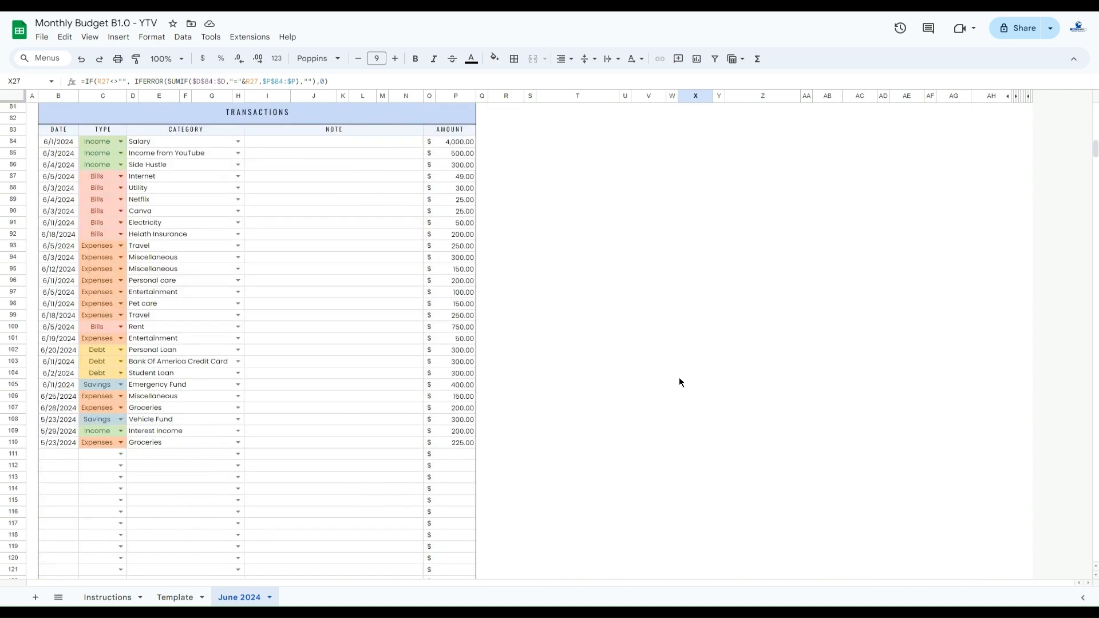
pyautogui.scroll(15, 679, 376)
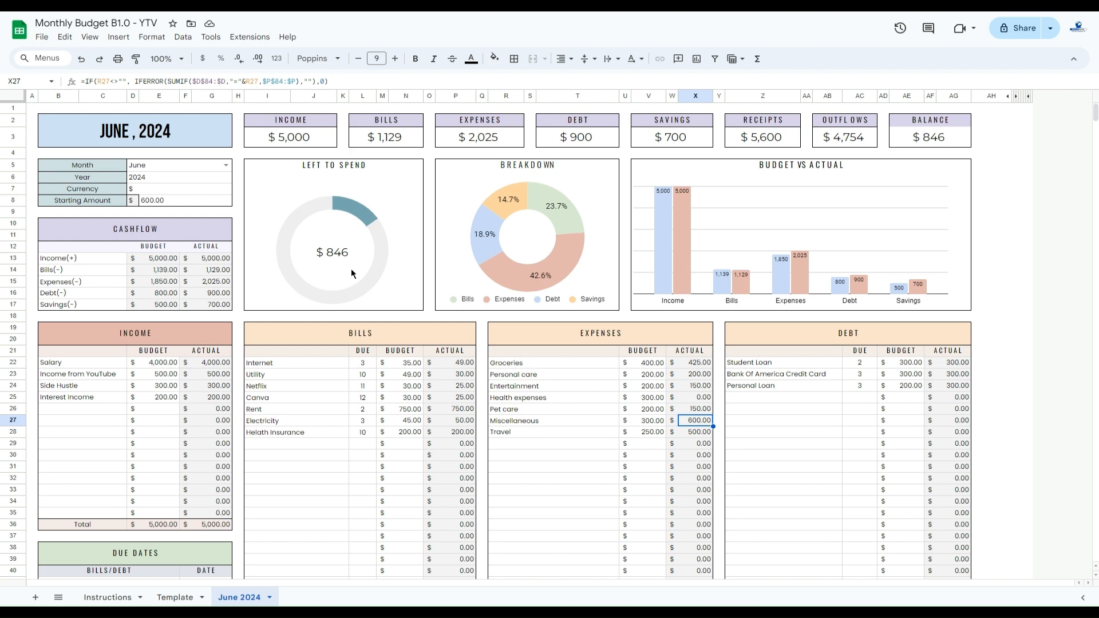
pyautogui.click(326, 165)
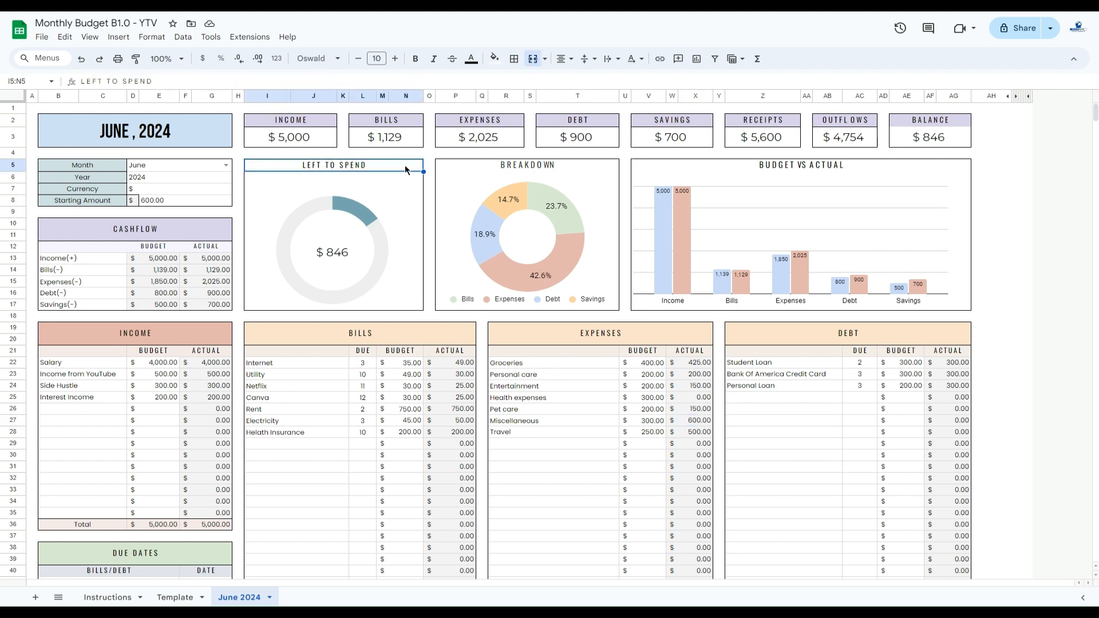
pyautogui.click(563, 168)
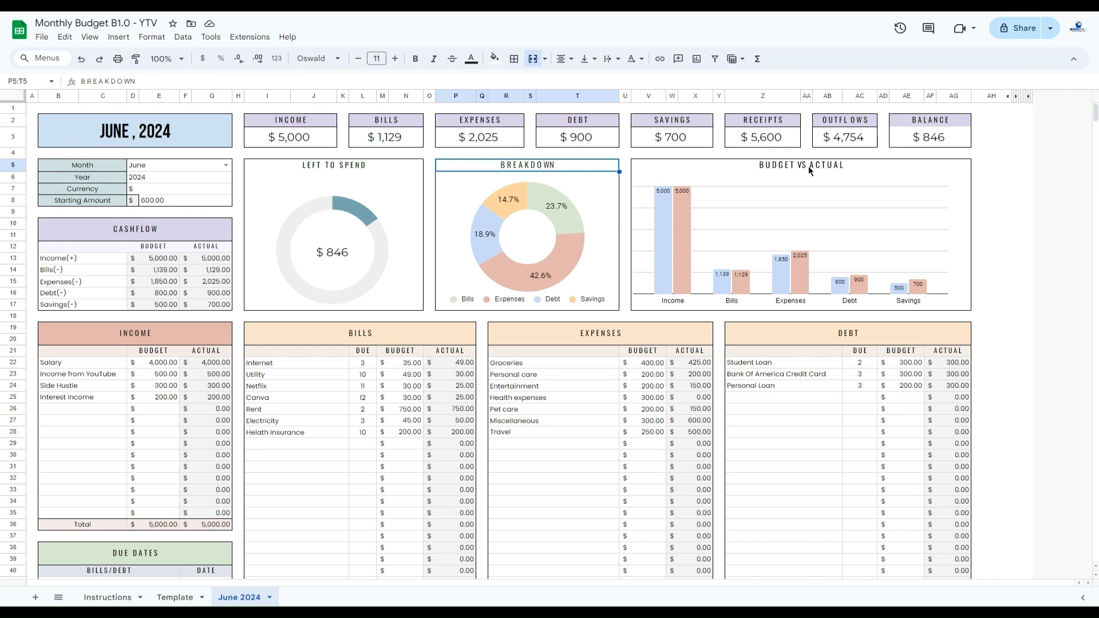
pyautogui.click(836, 156)
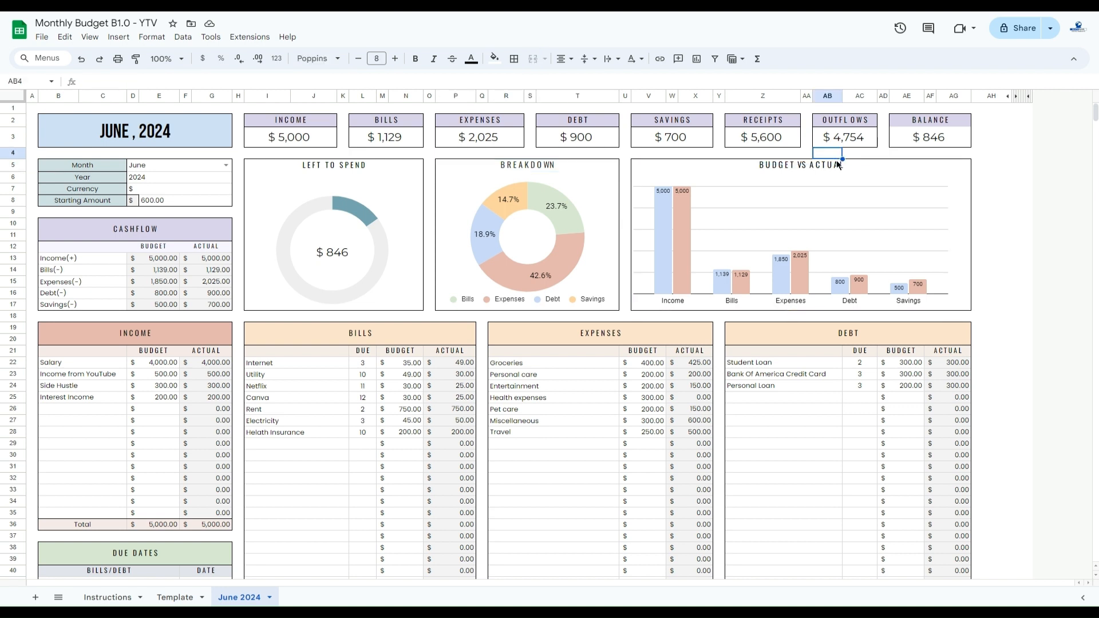
pyautogui.click(837, 164)
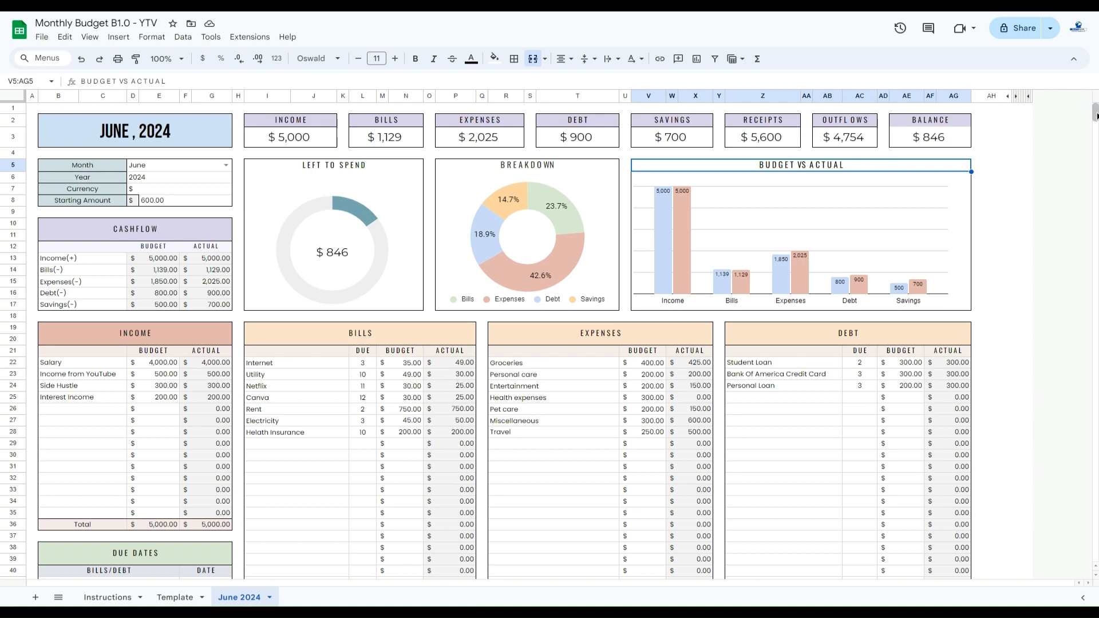
# Review the Bills Breakdown and Expenses Breakdown charts above the Transactions table
pyautogui.scroll(-3, 1098, 135)
pyautogui.scroll(-20, 1097, 134)
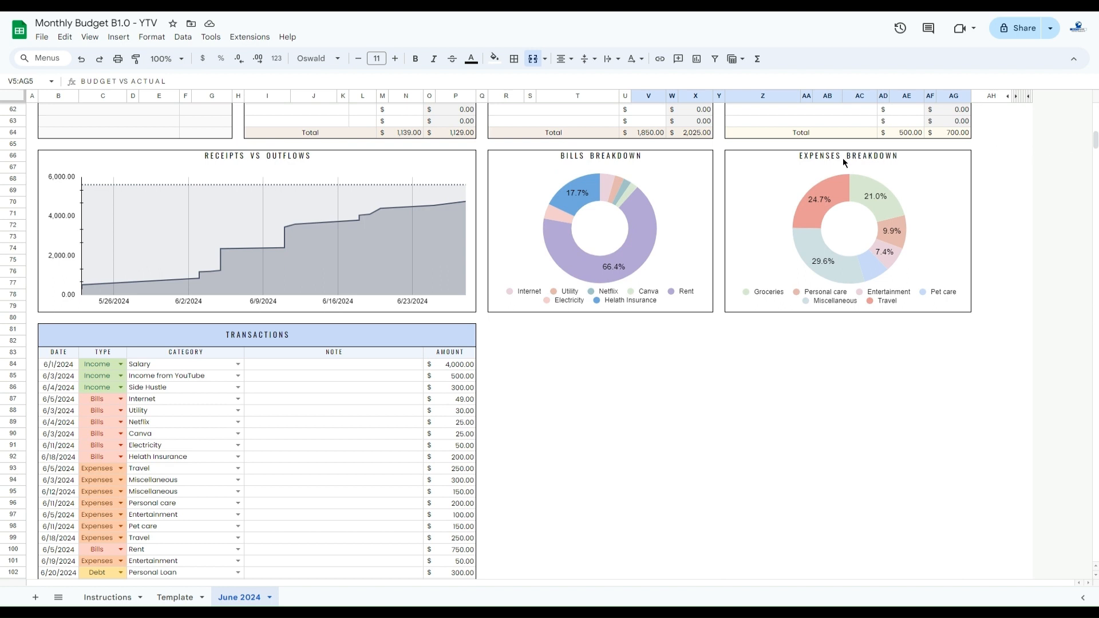
pyautogui.click(573, 157)
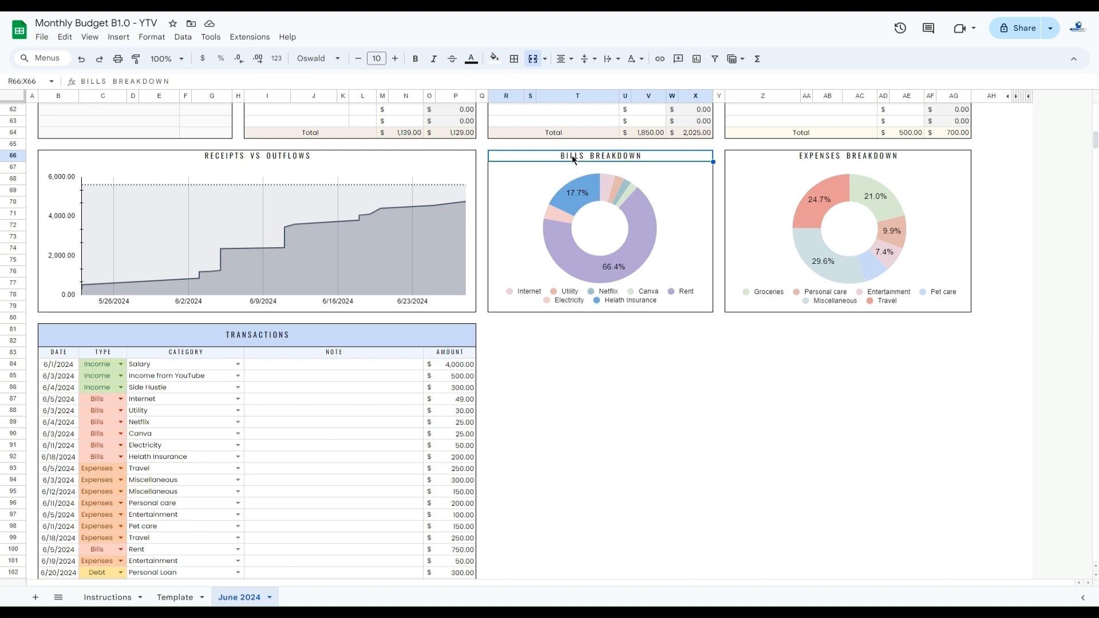
pyautogui.click(857, 156)
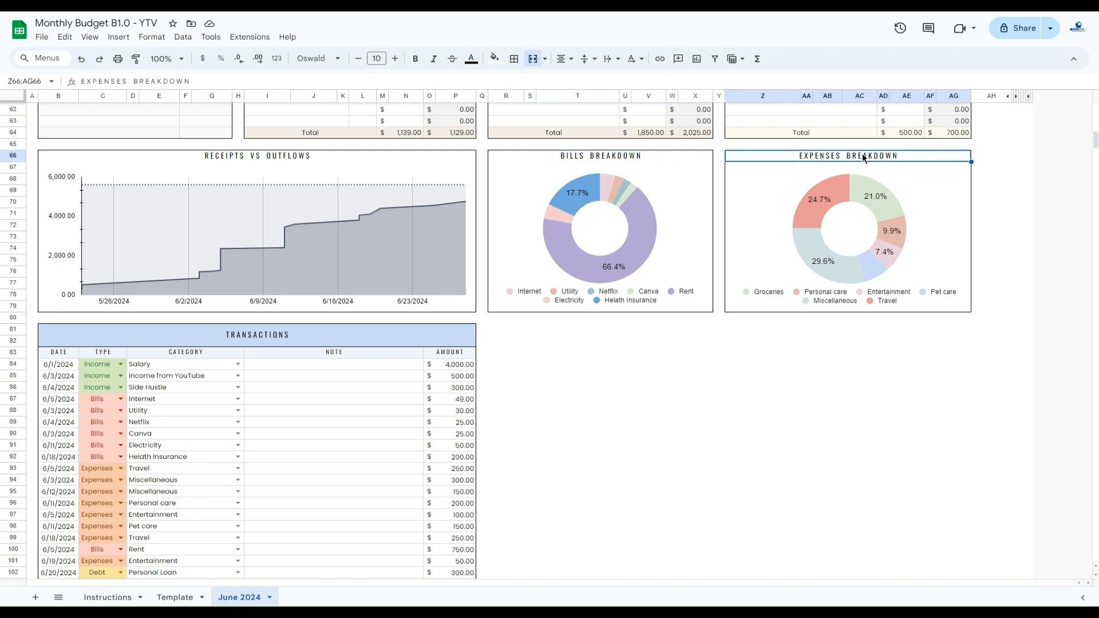